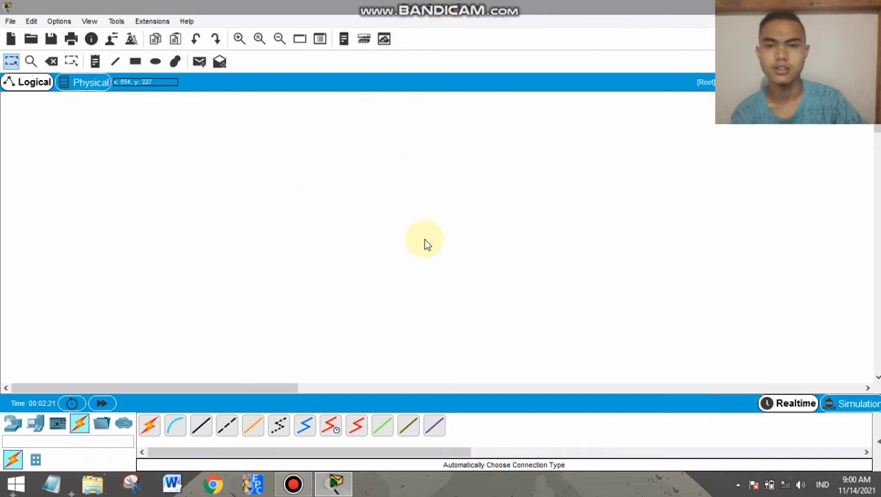
Place a generic server on the left side of the empty logical workspace.
click(36, 423)
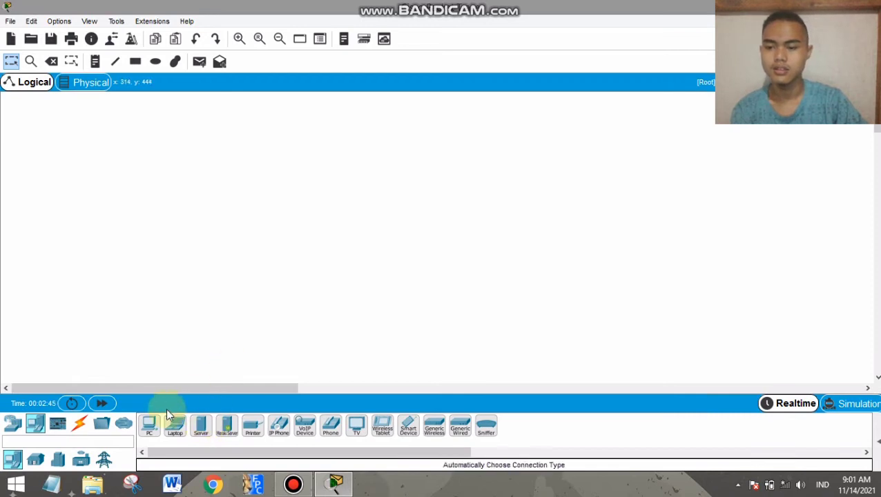
drag(201, 429, 68, 227)
click(69, 236)
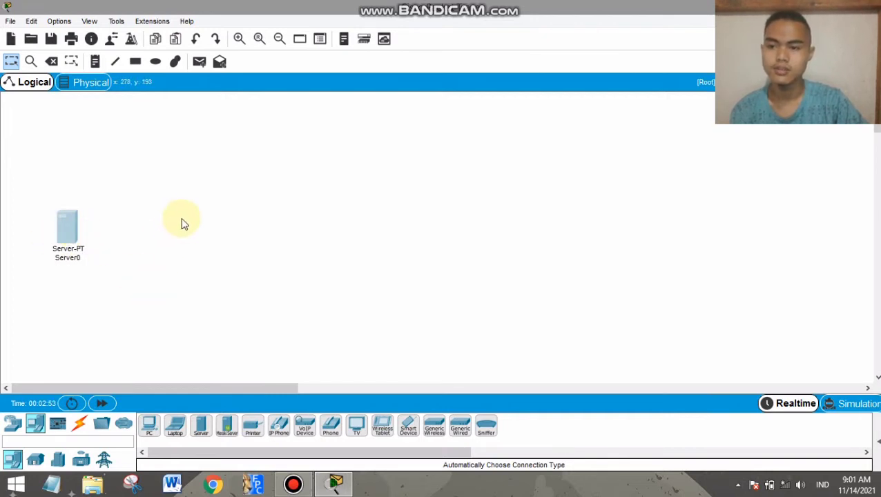
click(200, 230)
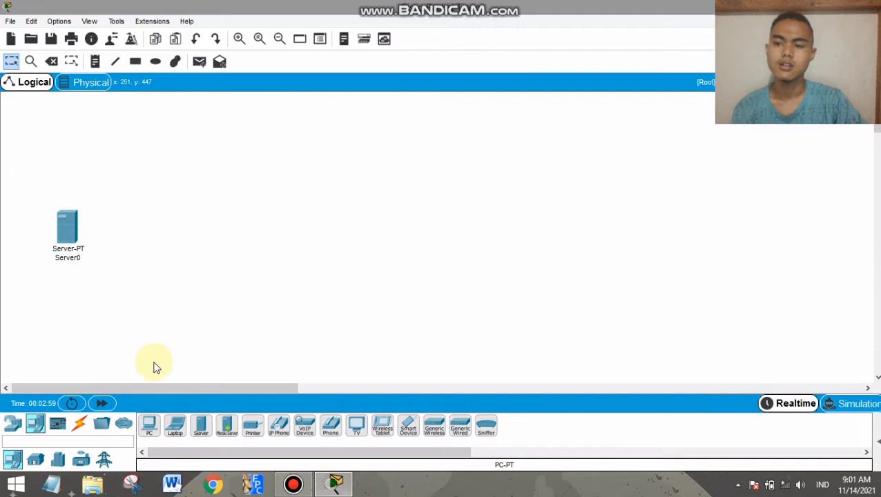
Add five generic PCs to the workspace, three in an upper row and two staggered between them in a lower row.
drag(152, 428, 143, 146)
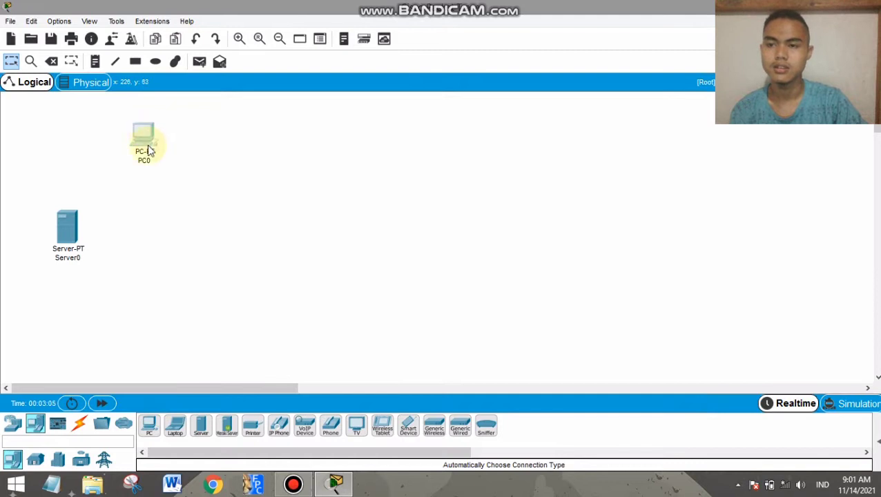
drag(149, 425, 312, 142)
drag(149, 427, 419, 312)
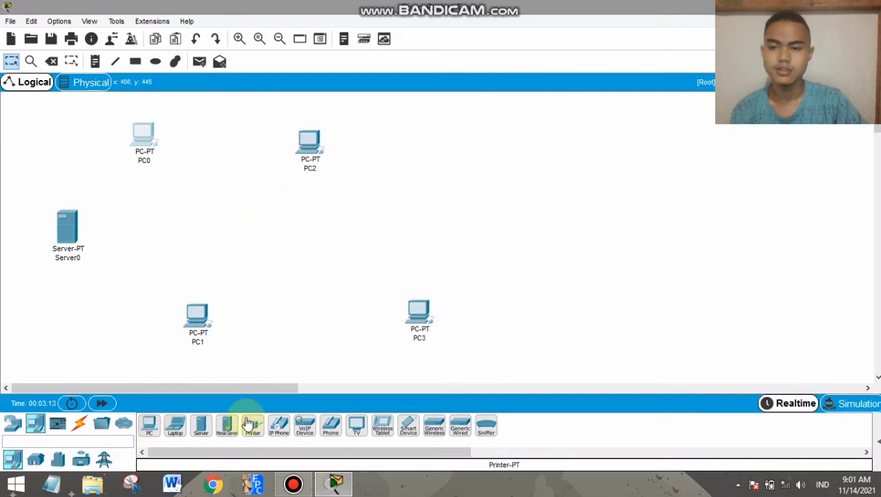
drag(149, 425, 472, 150)
drag(419, 311, 408, 318)
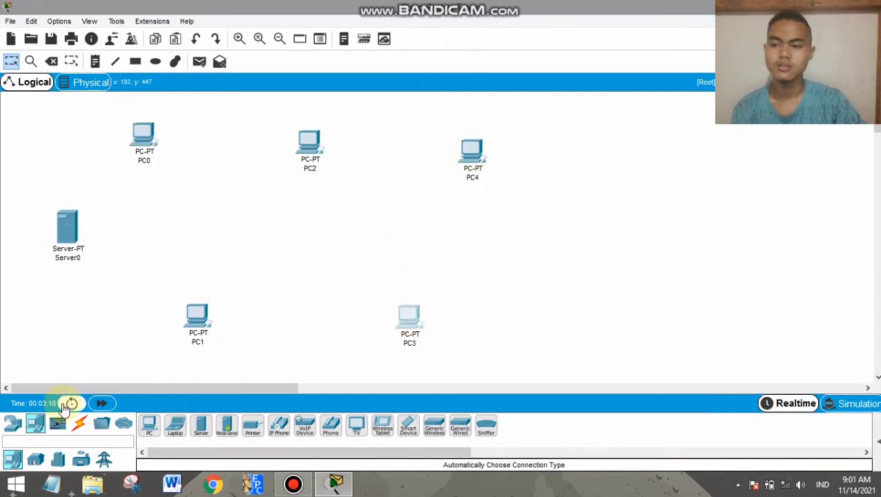
Add five PT-Switch devices in a horizontal row extending rightward from the server, between the two rows of PCs.
click(8, 425)
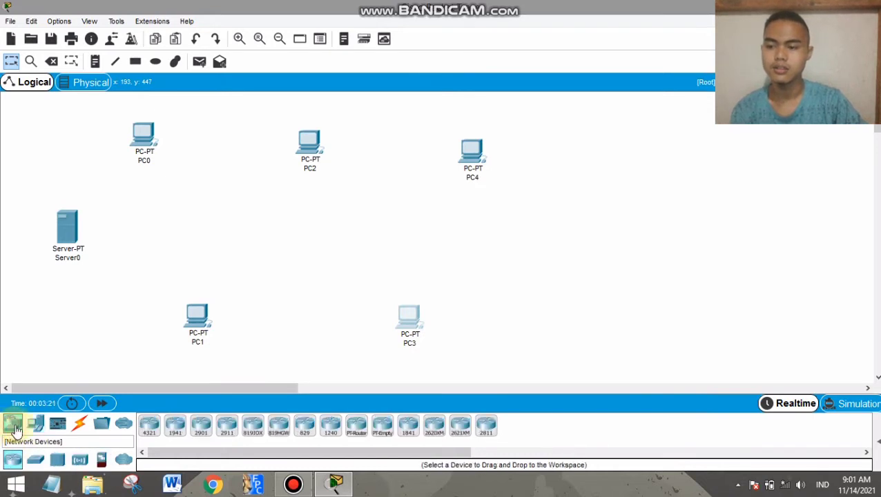
click(36, 460)
drag(175, 425, 144, 230)
drag(177, 426, 211, 233)
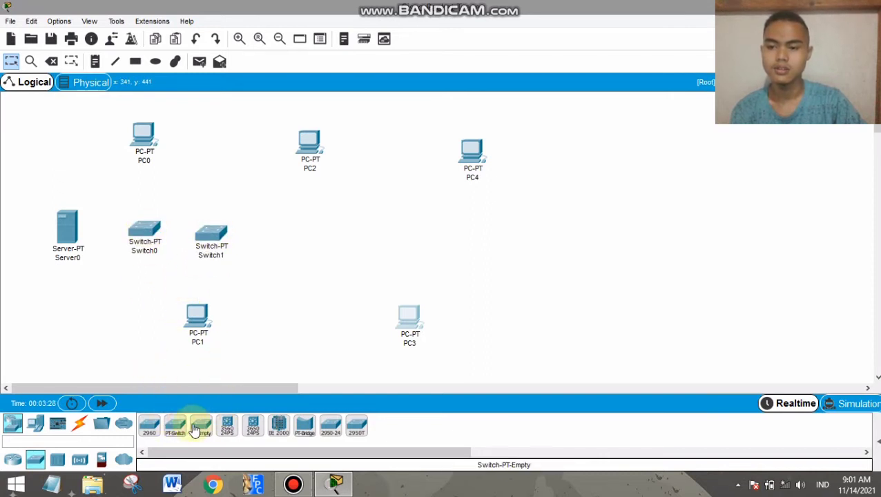
drag(177, 424, 297, 243)
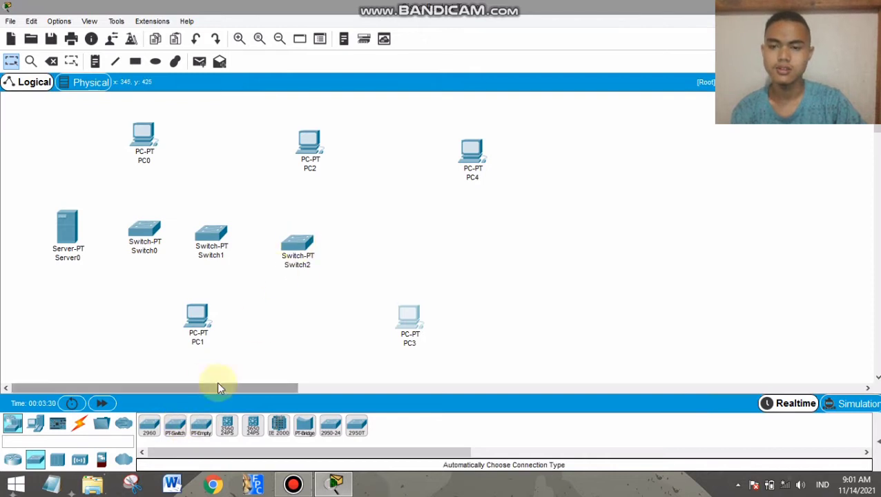
drag(175, 426, 392, 252)
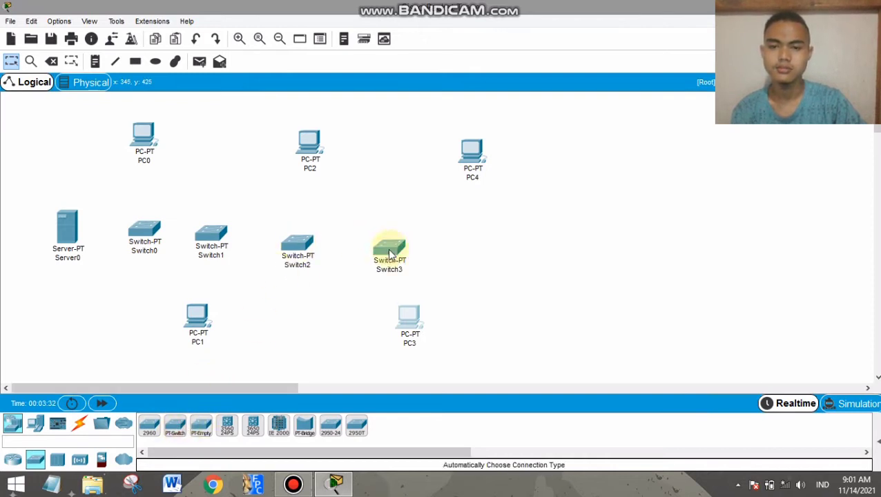
drag(175, 423, 485, 247)
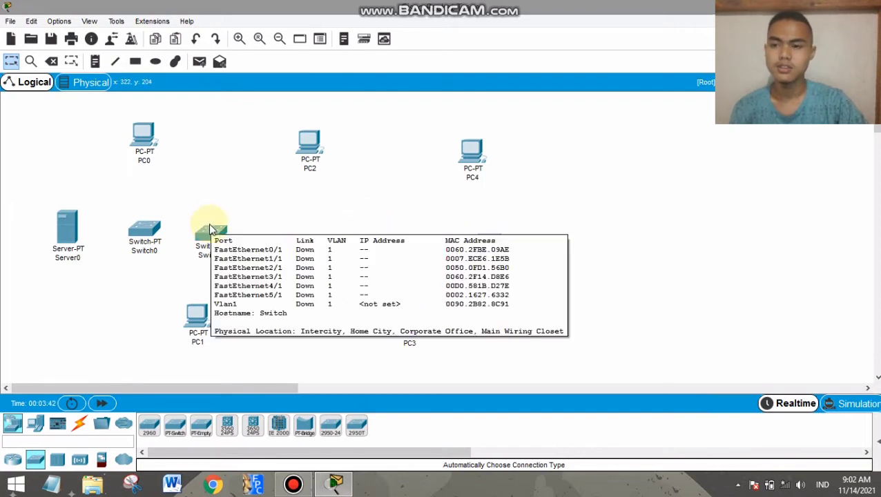
Reposition the five switches so they form a straight, evenly spaced row level with the server.
drag(216, 238, 252, 229)
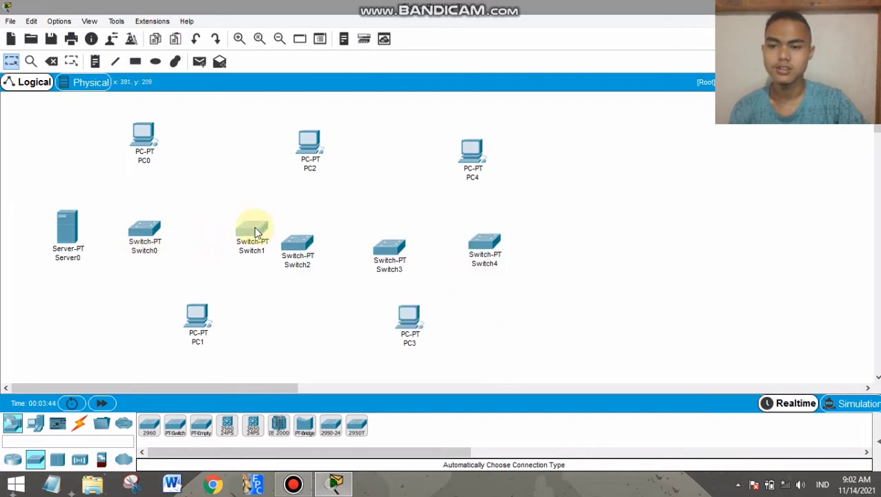
mouse_move(147, 231)
mouse_down()
mouse_move(158, 232)
mouse_move(157, 224)
mouse_up()
drag(298, 243, 336, 227)
drag(389, 249, 425, 232)
drag(483, 240, 526, 224)
Move the five PCs so each stands directly above or below its own switch, alternating along the row.
mouse_move(148, 134)
mouse_down()
mouse_move(176, 138)
mouse_move(163, 141)
mouse_up()
drag(197, 319, 239, 319)
drag(309, 142, 346, 136)
drag(409, 318, 425, 323)
drag(472, 147, 529, 142)
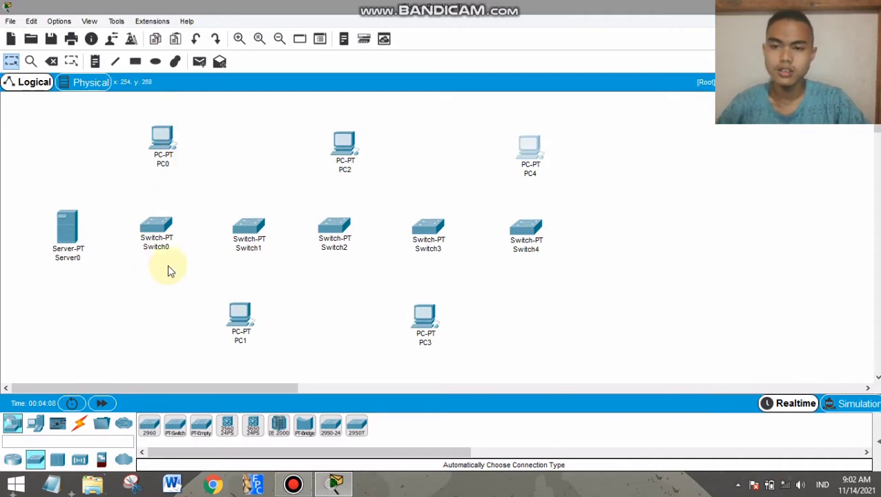
drag(343, 145, 336, 135)
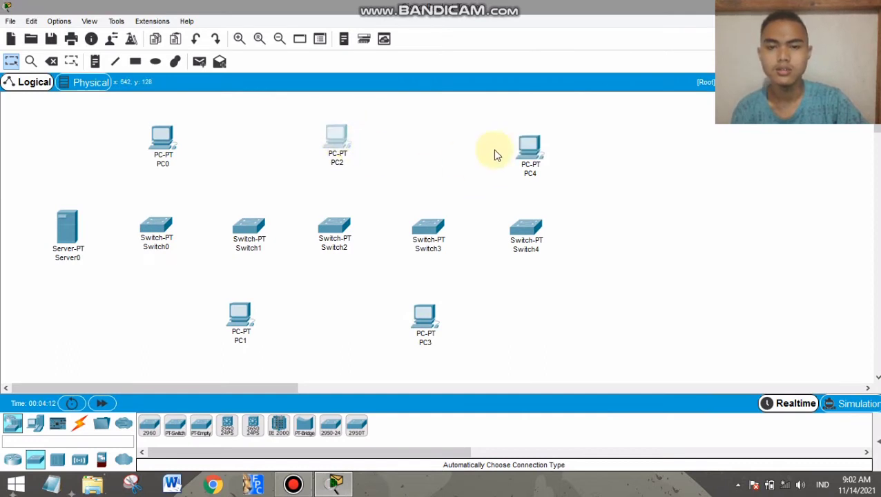
drag(535, 147, 537, 142)
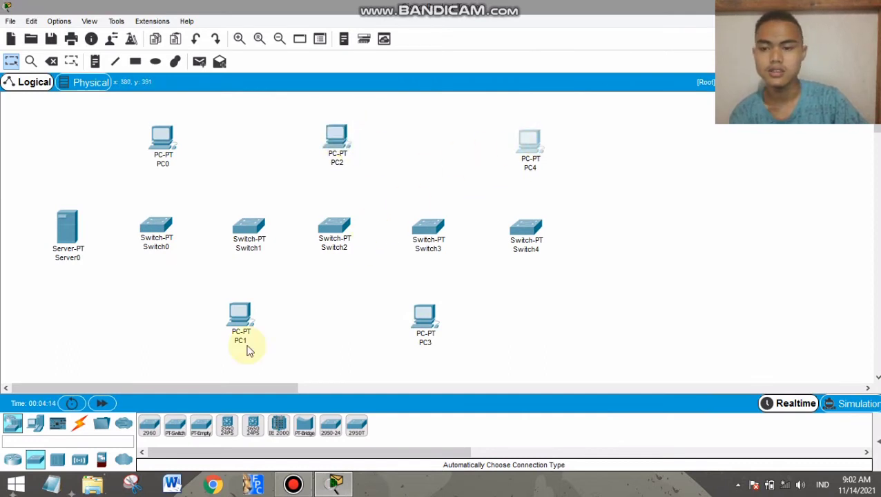
Connect Server0 to Switch0 with an automatically chosen connection type.
click(80, 425)
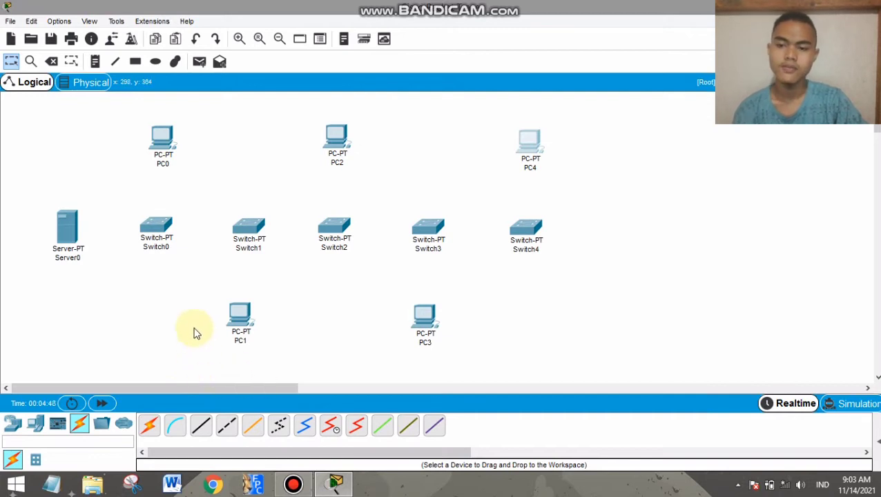
click(149, 427)
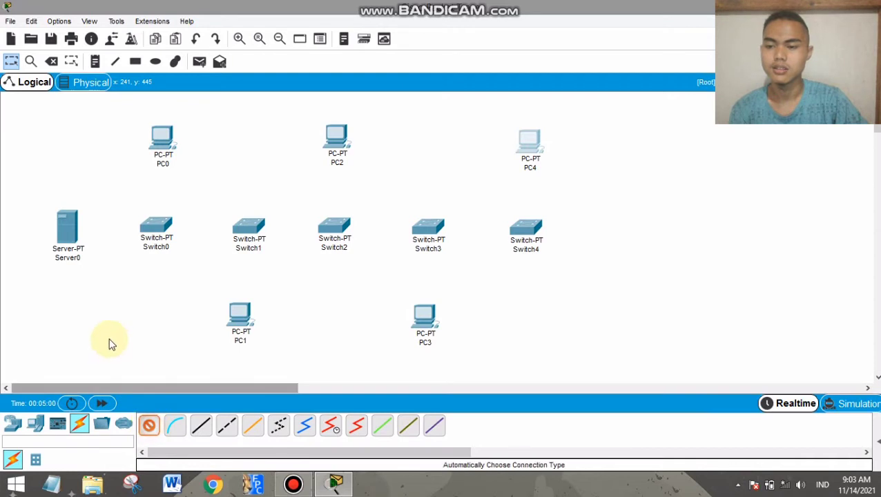
click(72, 230)
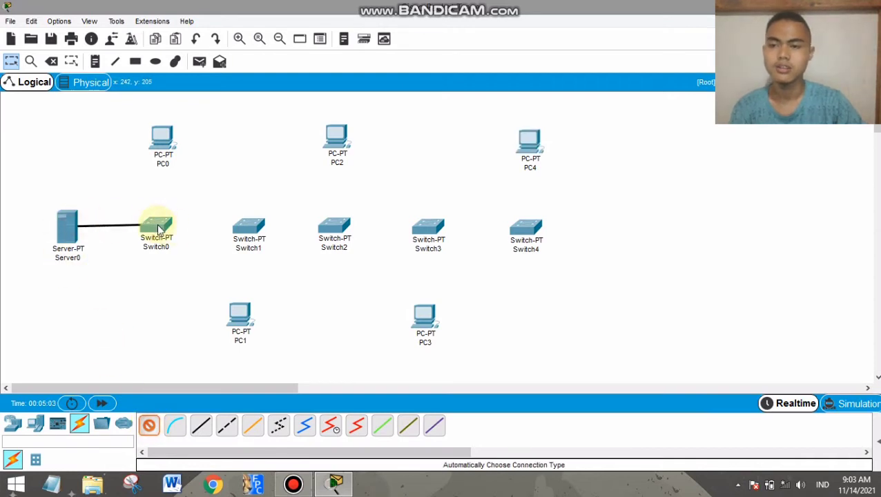
mouse_move(158, 229)
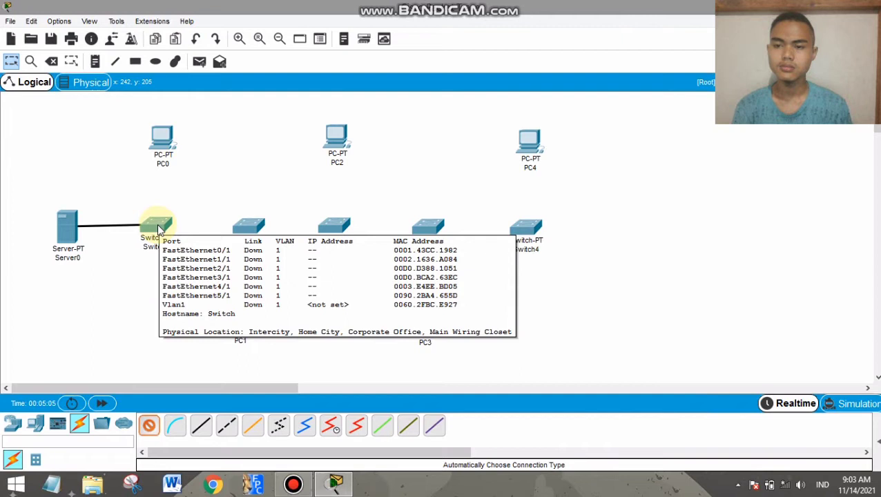
click(158, 229)
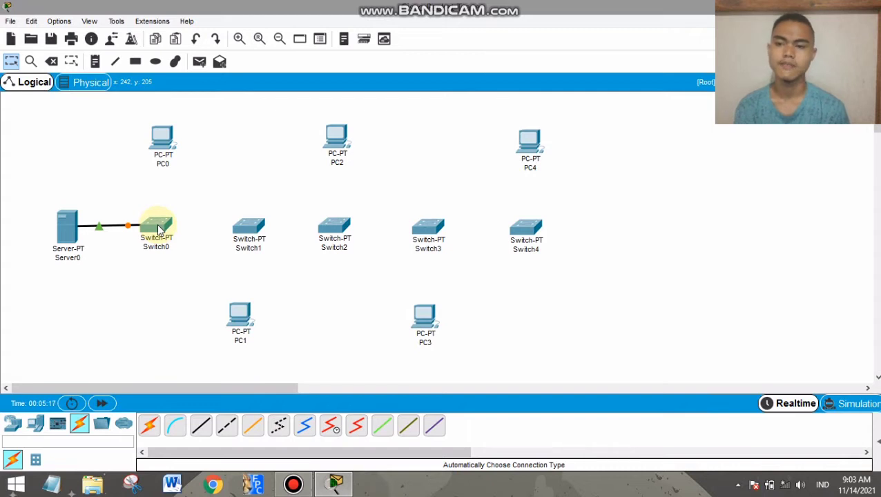
Link Switch0 to Switch1 with an automatic connection and nudge Switch1 slightly upward to straighten the cable.
click(150, 424)
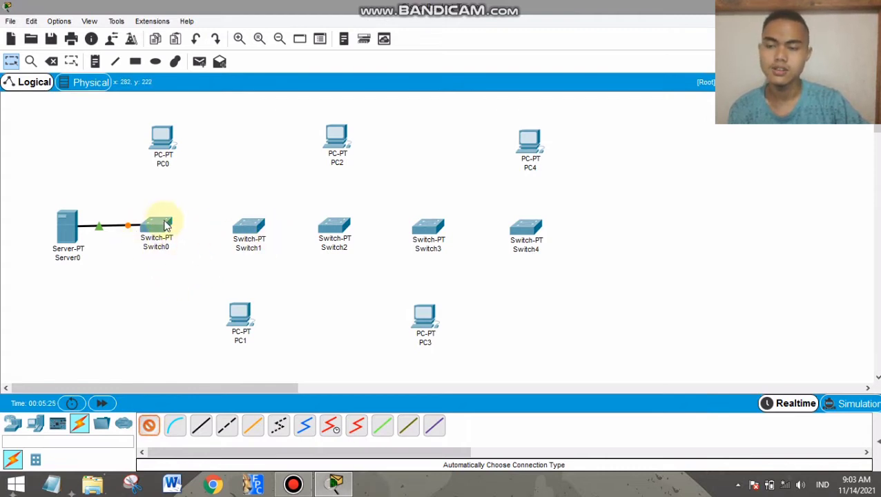
mouse_move(160, 229)
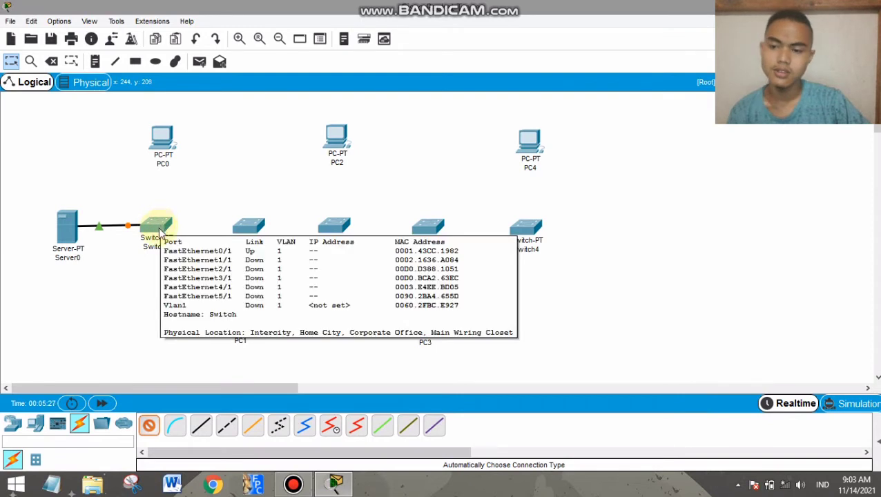
click(161, 230)
click(251, 228)
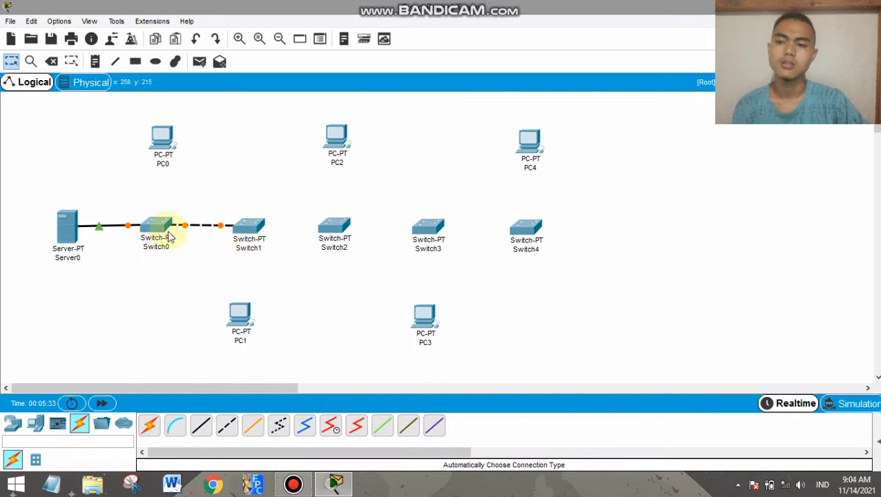
drag(250, 225, 249, 222)
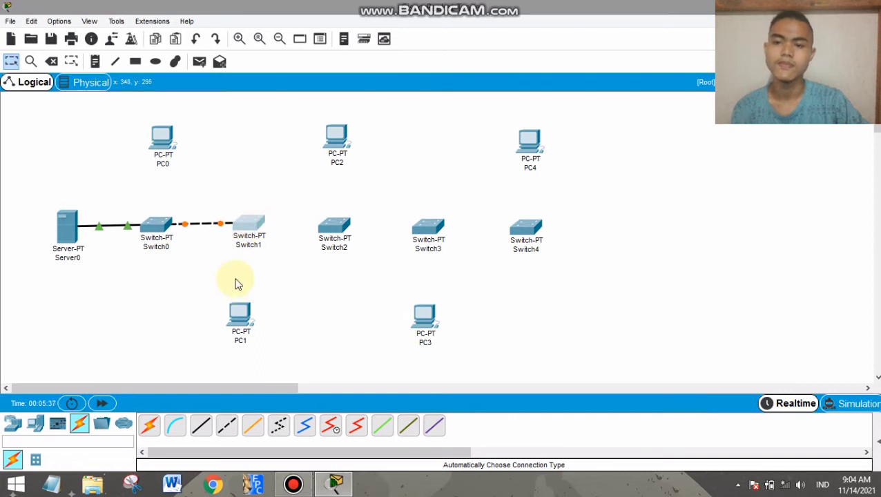
Extend the switch chain with automatic connections from Switch1 through Switch2 and Switch3 to Switch4.
click(148, 424)
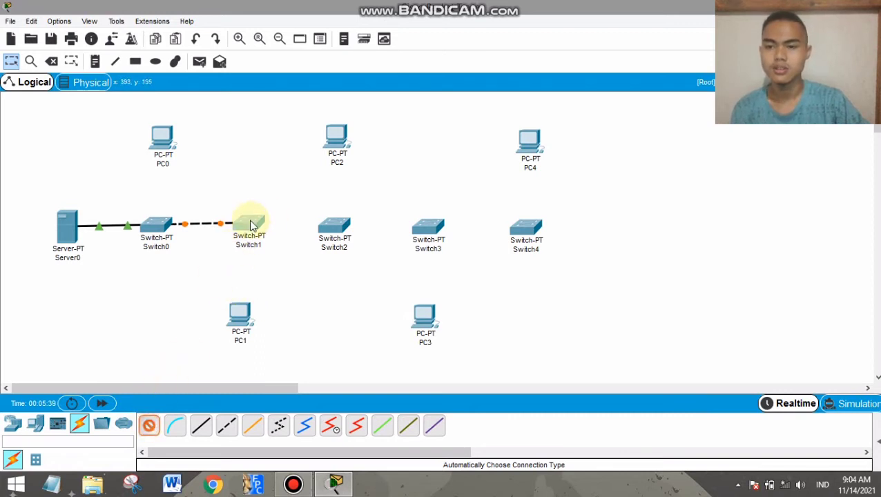
click(251, 225)
click(340, 224)
click(149, 425)
click(334, 222)
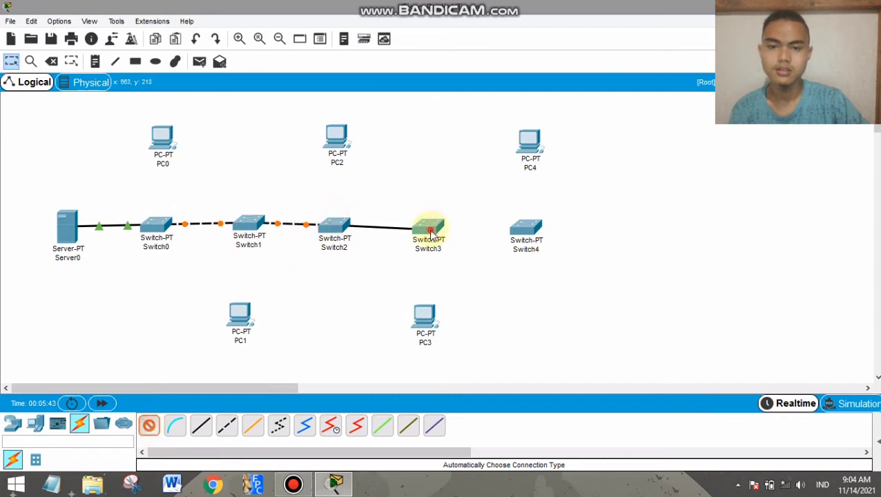
click(429, 233)
click(149, 424)
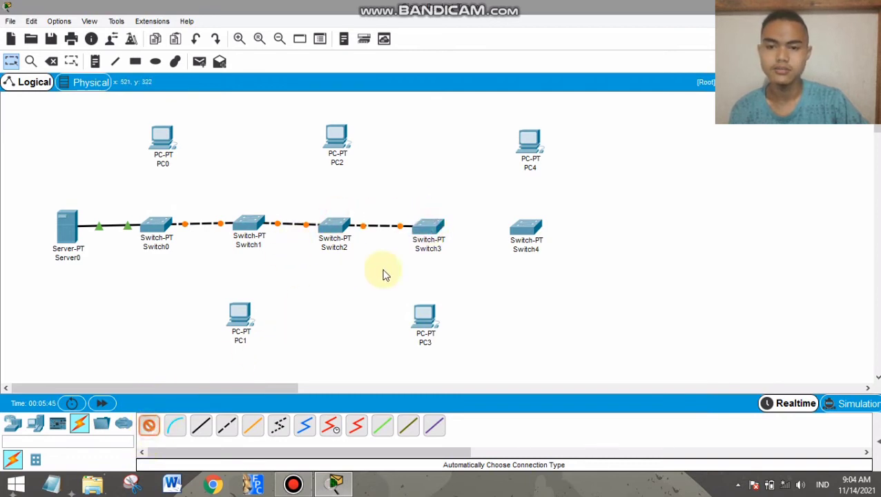
click(429, 234)
click(527, 229)
Connect PC0 to Switch0 and PC1 to Switch1 using automatically chosen cables.
click(149, 425)
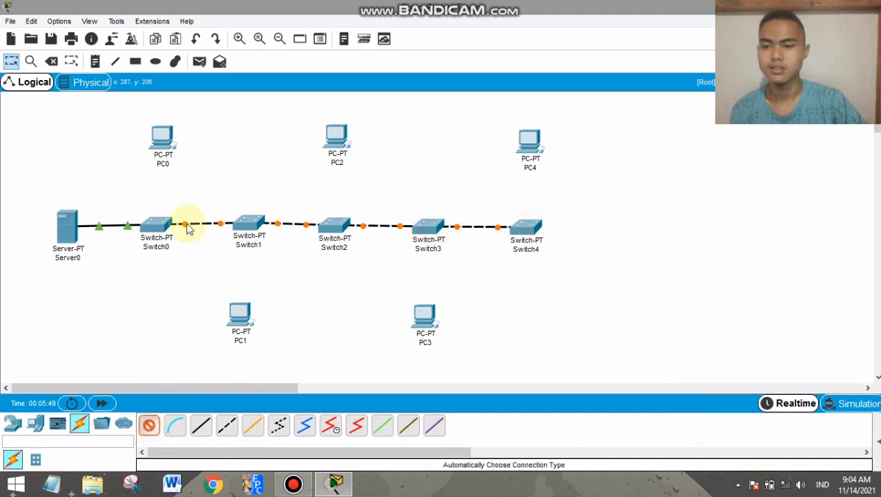
click(158, 143)
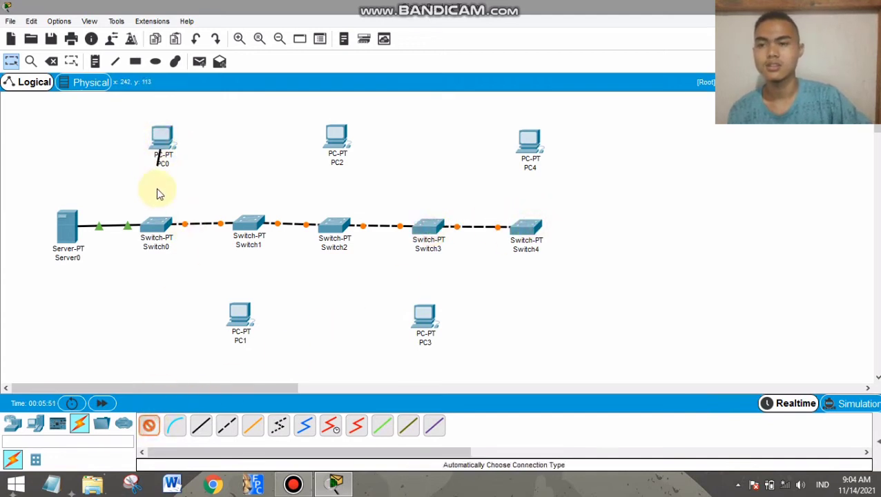
click(159, 224)
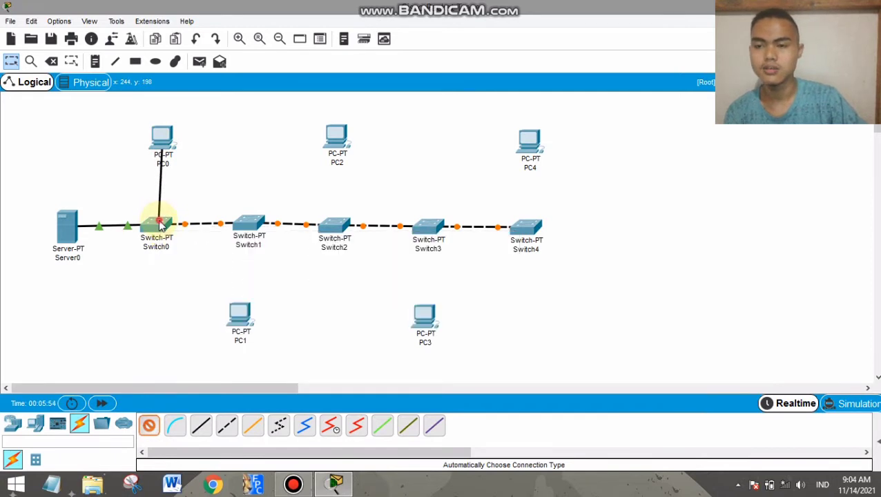
click(148, 426)
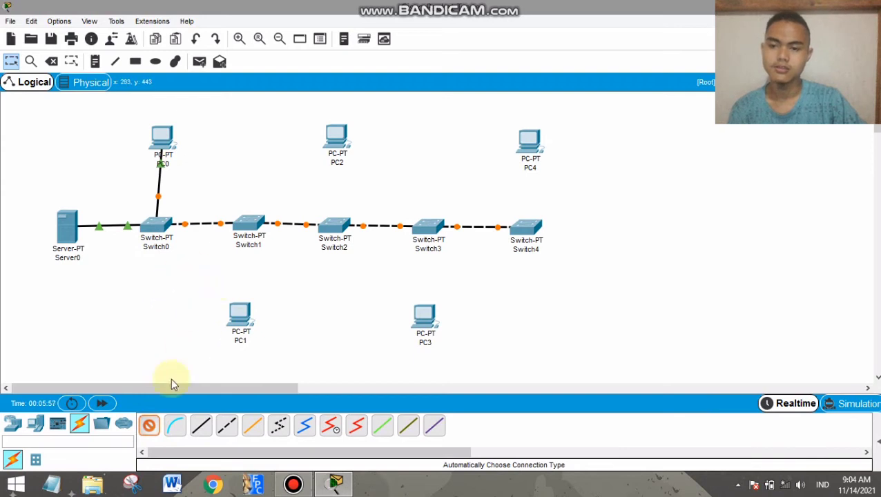
click(250, 230)
click(241, 314)
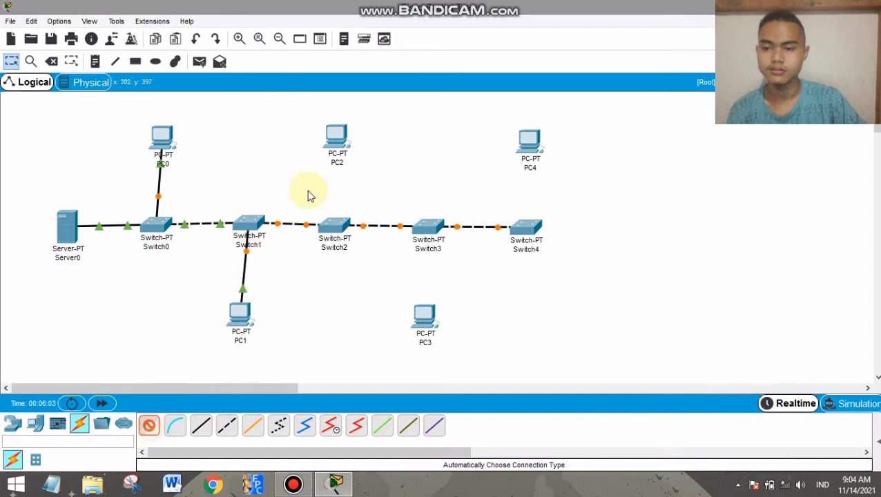
Connect PC2 to Switch2, PC3 to Switch3 and PC4 to Switch4 using automatically chosen cables.
click(340, 136)
click(338, 222)
click(147, 429)
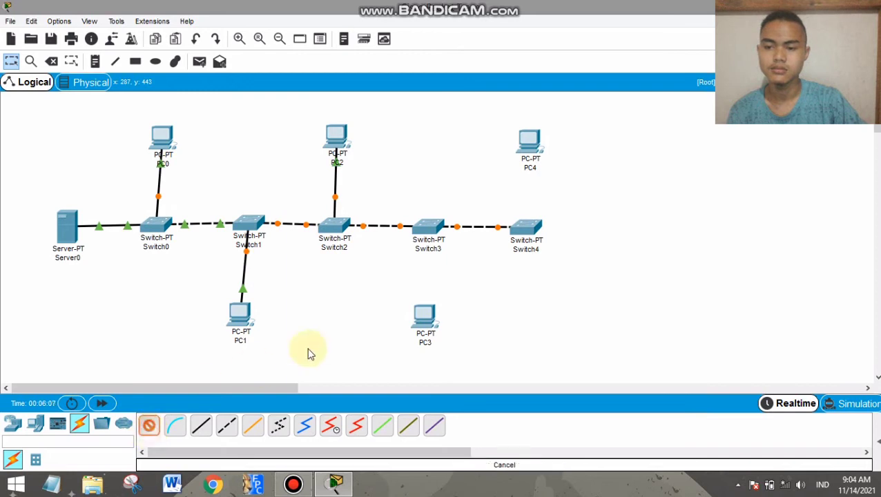
click(424, 317)
click(428, 228)
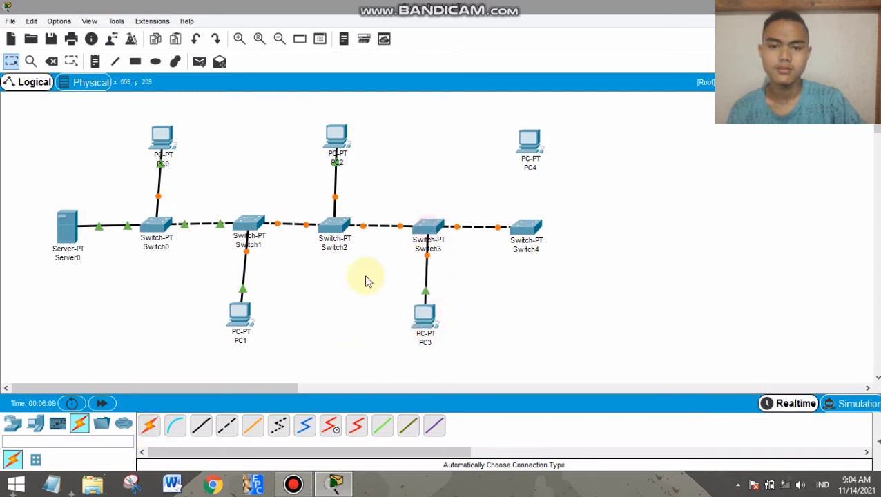
click(149, 425)
click(528, 173)
click(526, 228)
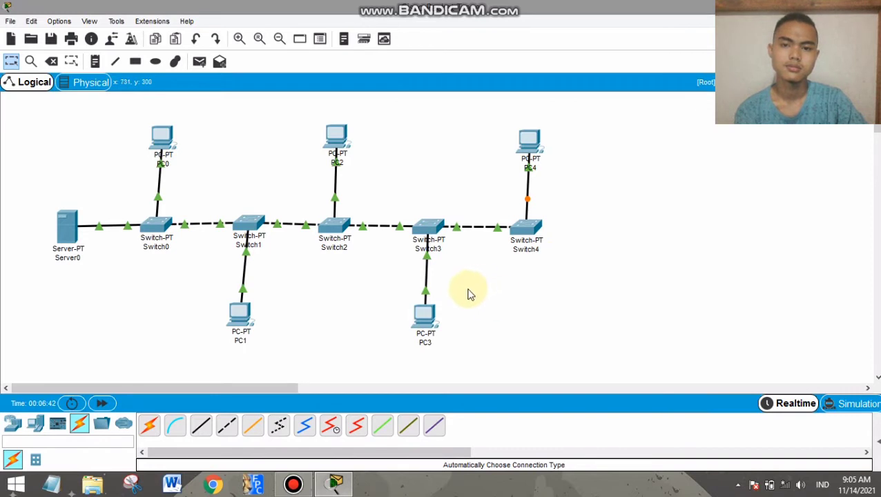
Give Server0 the static IPv4 address 192.168.1.2 in its IP configuration.
click(62, 226)
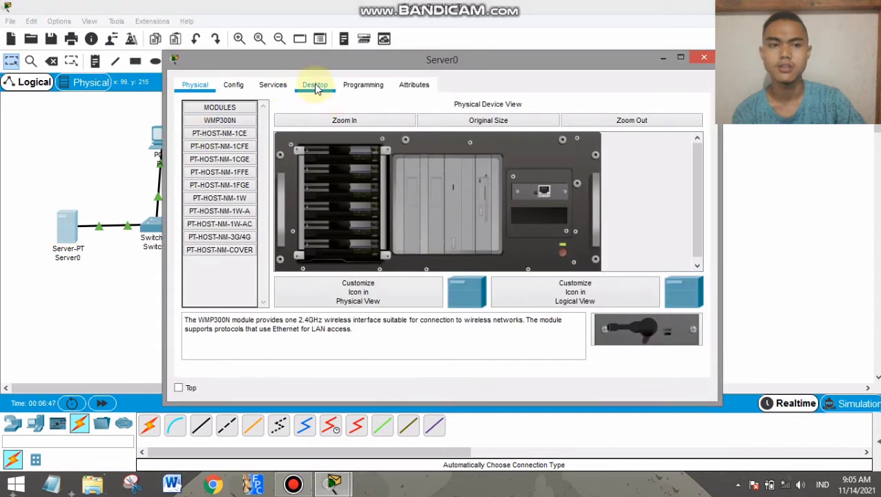
click(319, 92)
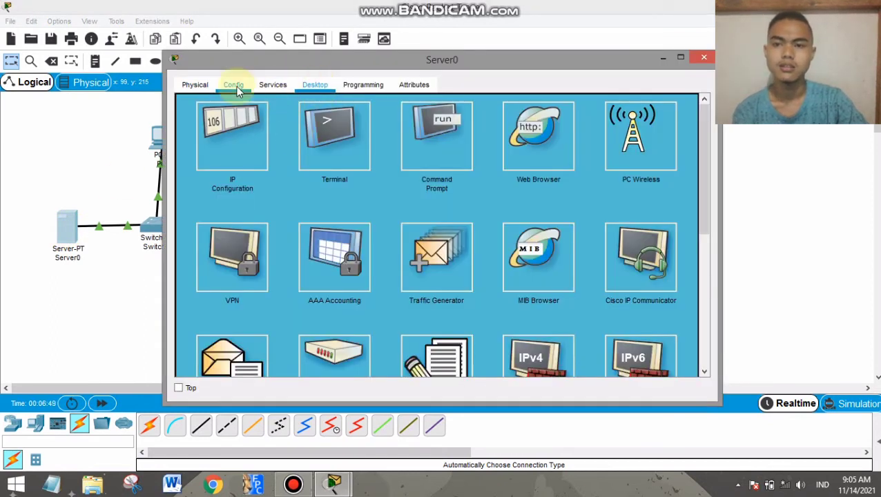
click(232, 147)
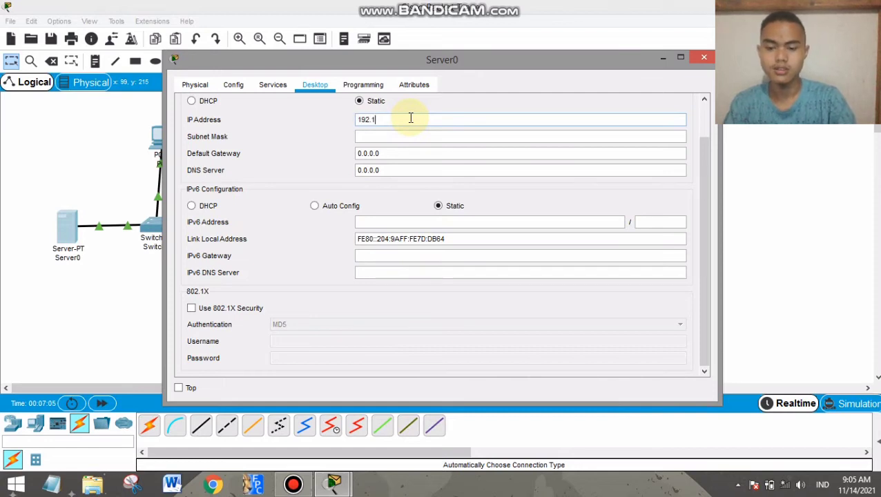
text(.1)
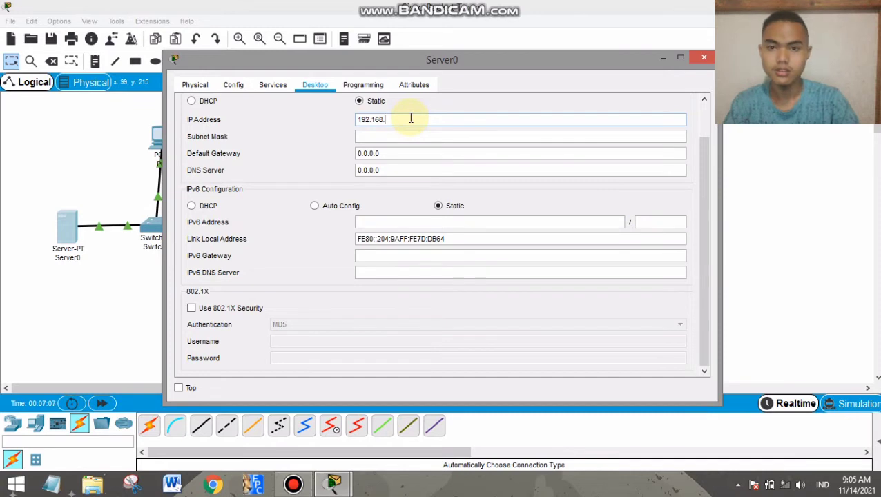
text(.2)
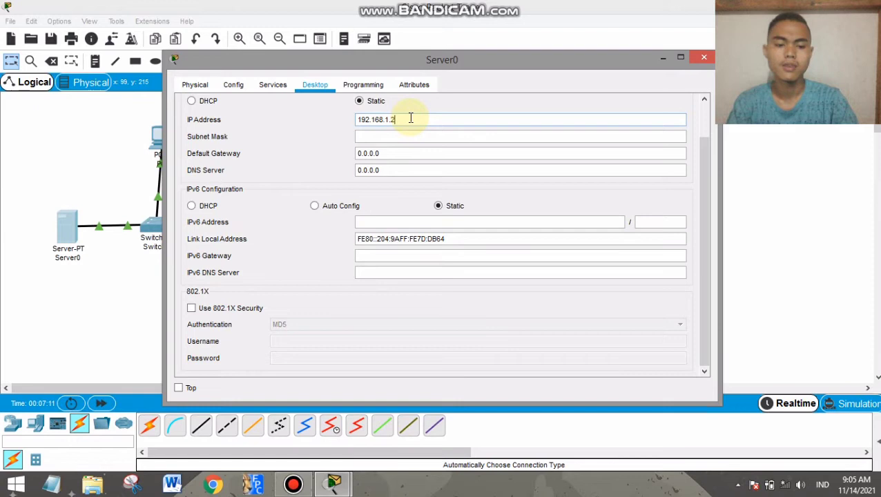
key(Left)
key(Left)
key(shift+Left)
key(shift+Left)
key(shift+Left)
key(shift+Left)
key(shift+Left)
key(shift+Left)
key(shift+Left)
key(shift+Left)
key(shift+Left)
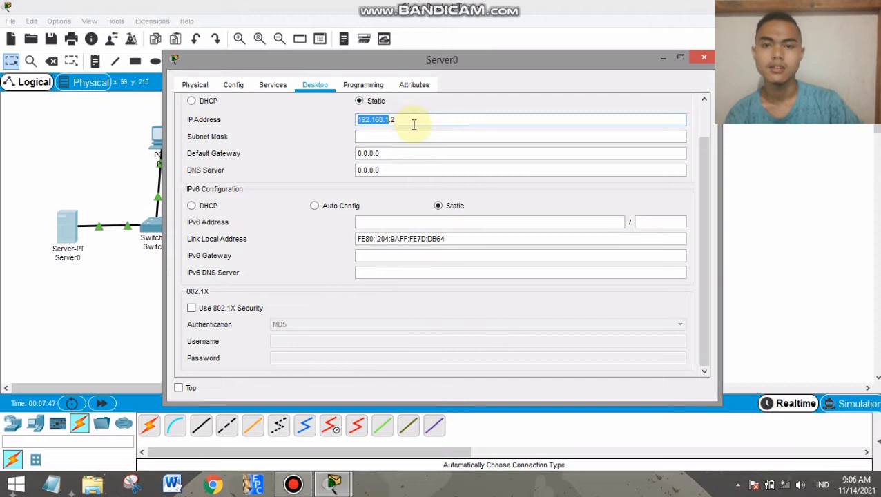
click(411, 118)
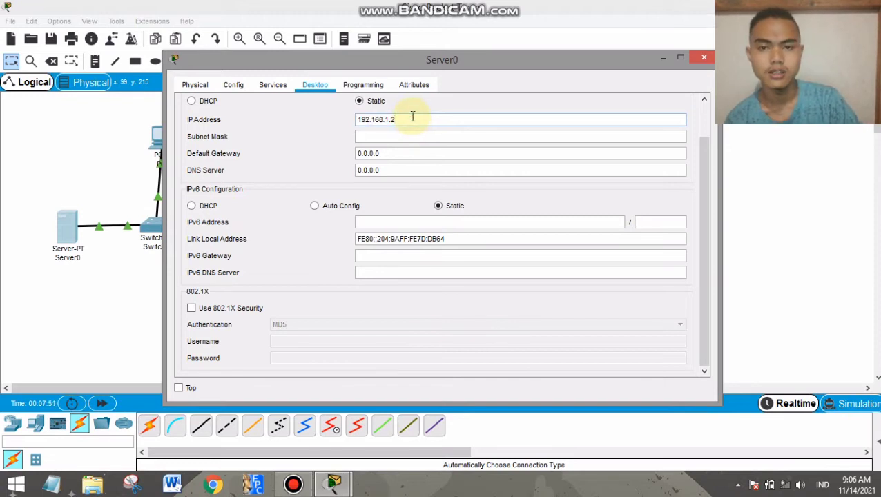
Fill in Server0's subnet mask as 255.255.255.0 and set its default gateway to 192.168.1.1.
click(407, 136)
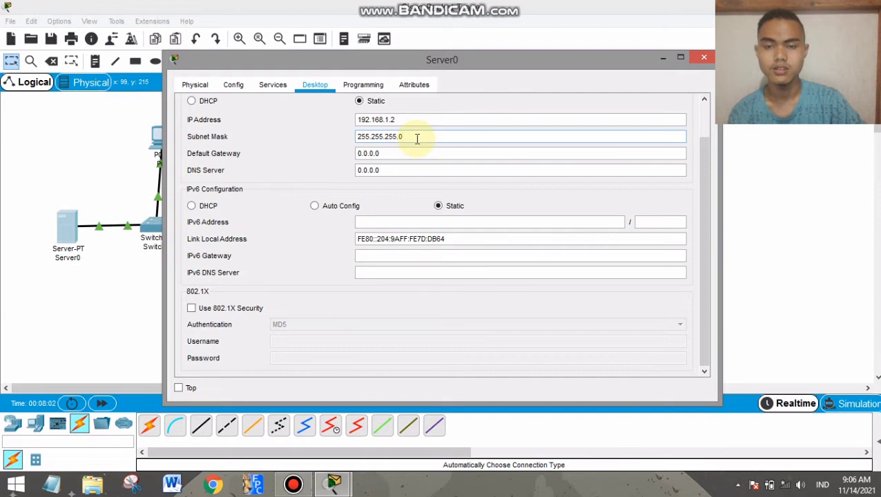
click(400, 156)
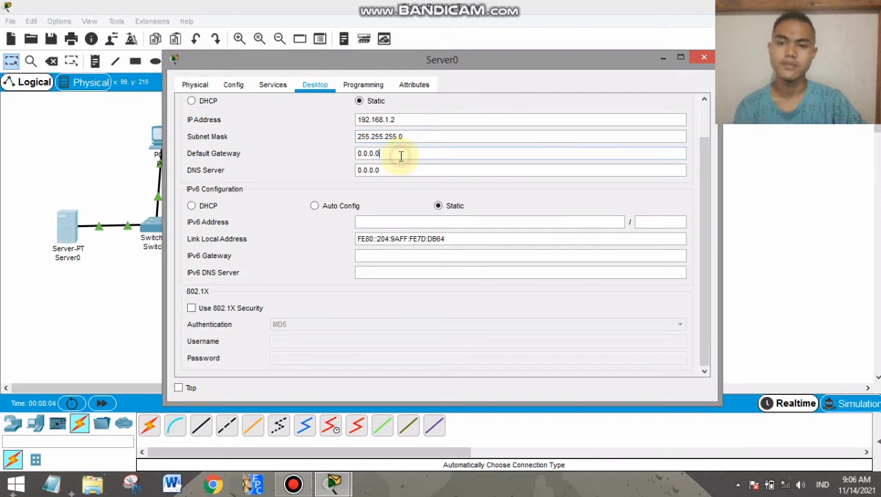
key(BackSpace)
key(BackSpace)
key(BackSpace)
key(BackSpace)
key(BackSpace)
key(BackSpace)
key(BackSpace)
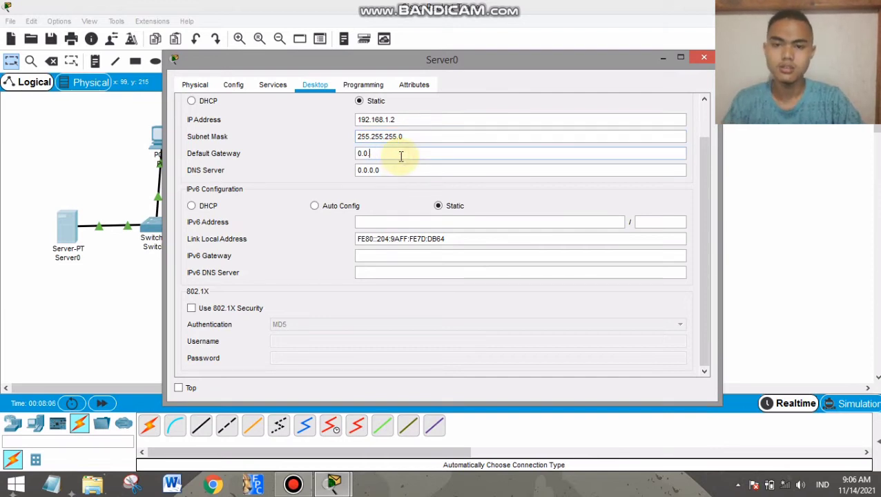
text(192)
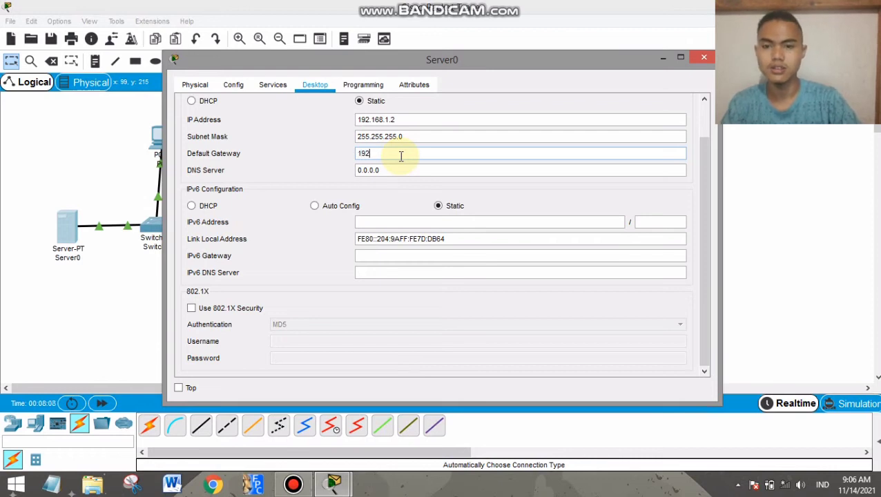
text(.168.1.1)
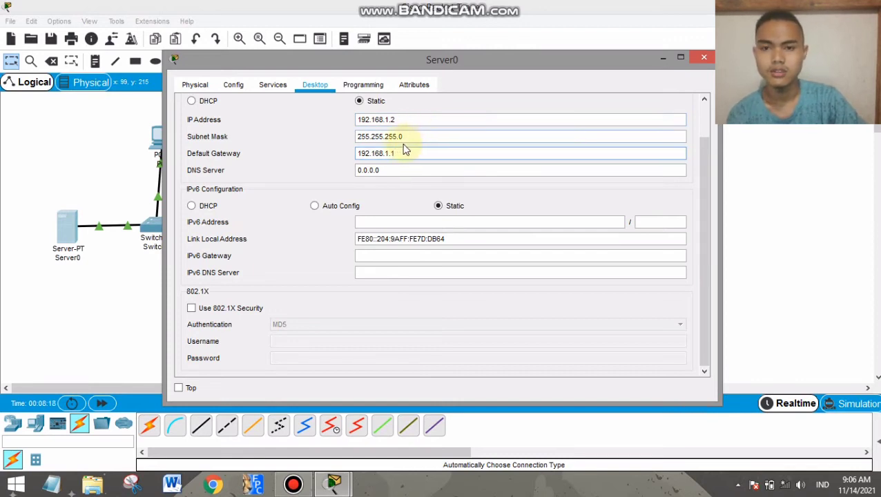
Turn on the DHCP service on Server0 for the FastEthernet0 interface.
click(283, 90)
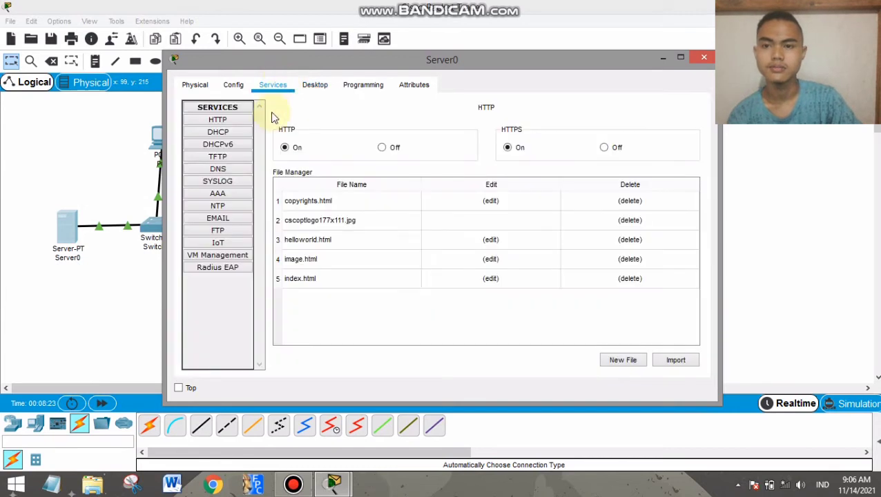
click(238, 132)
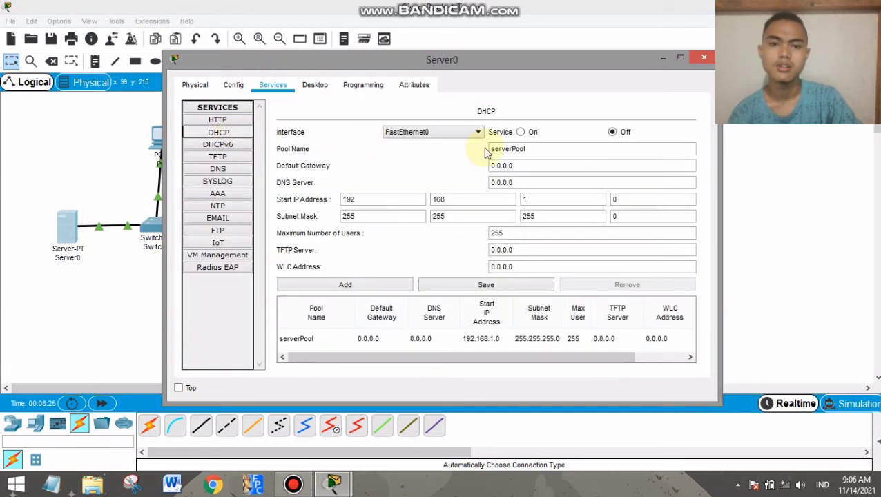
click(521, 131)
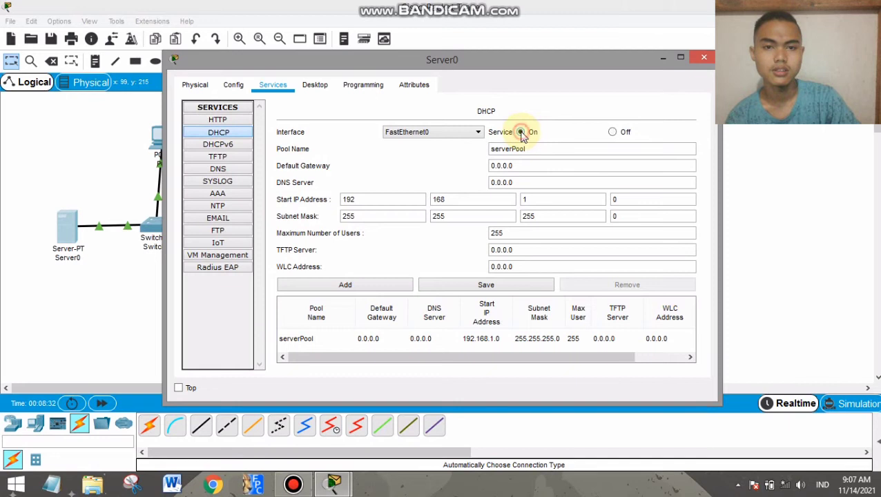
Set the default gateway of the DHCP pool serverPool to 192.168.1.1.
click(549, 167)
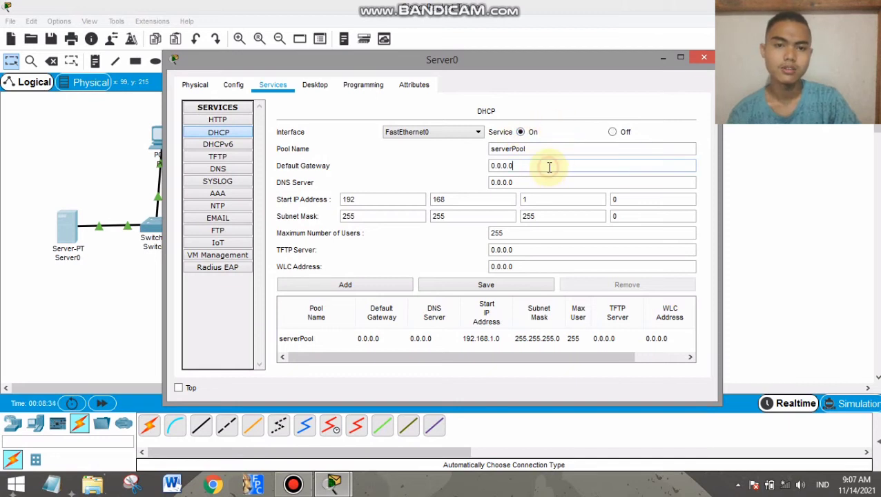
key(BackSpace)
key(BackSpace)
key(BackSpace)
key(BackSpace)
key(BackSpace)
key(BackSpace)
key(BackSpace)
text(192.168)
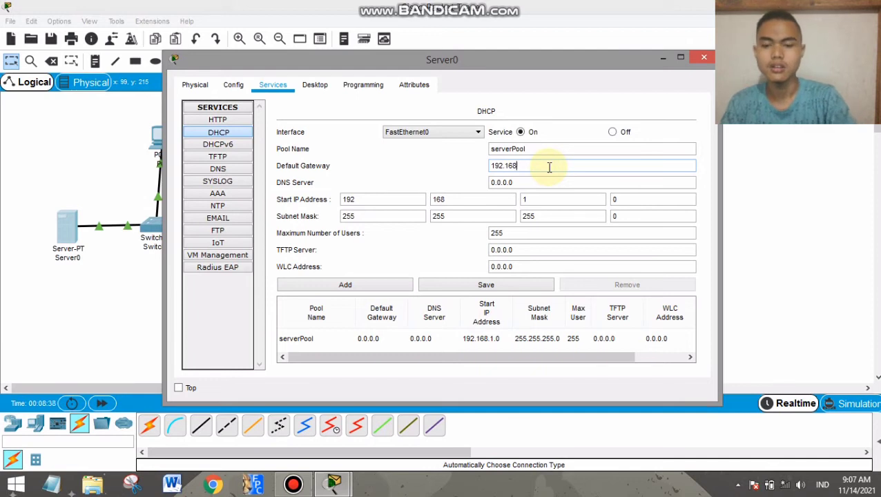
text(.1)
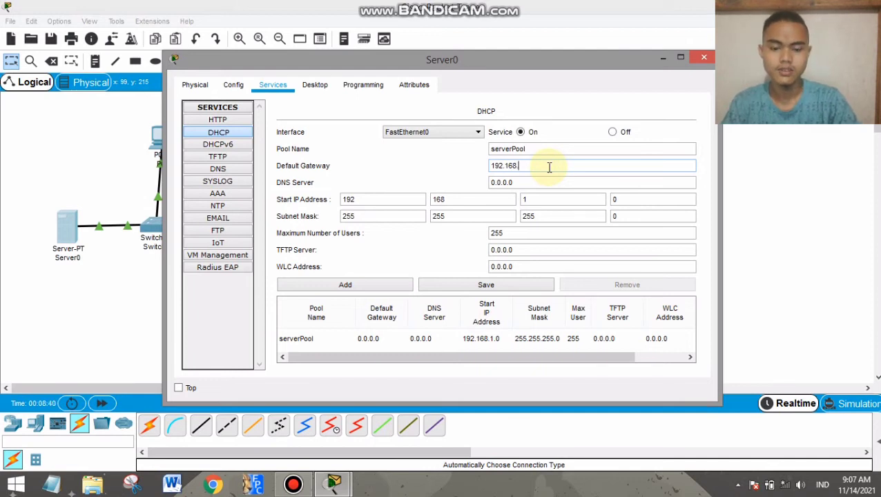
text(.1)
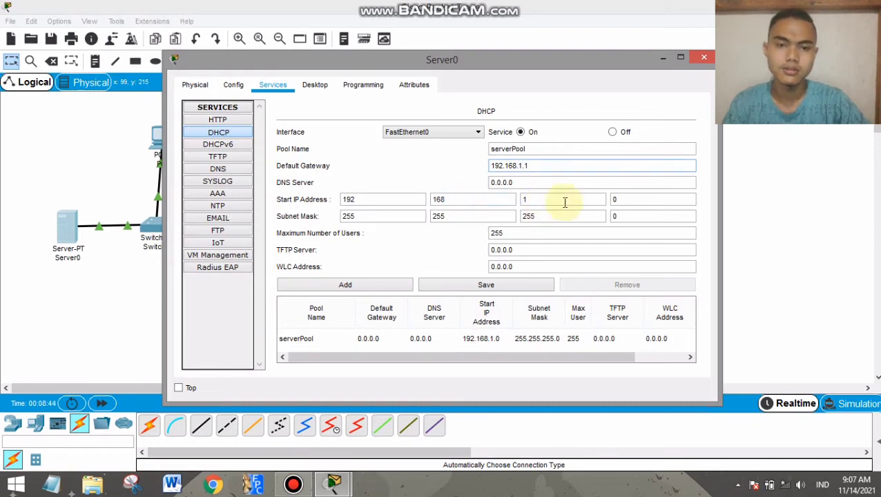
Set the DHCP pool's start IP address to 192.168.1.3, save the pool and leave Server0's settings.
click(641, 202)
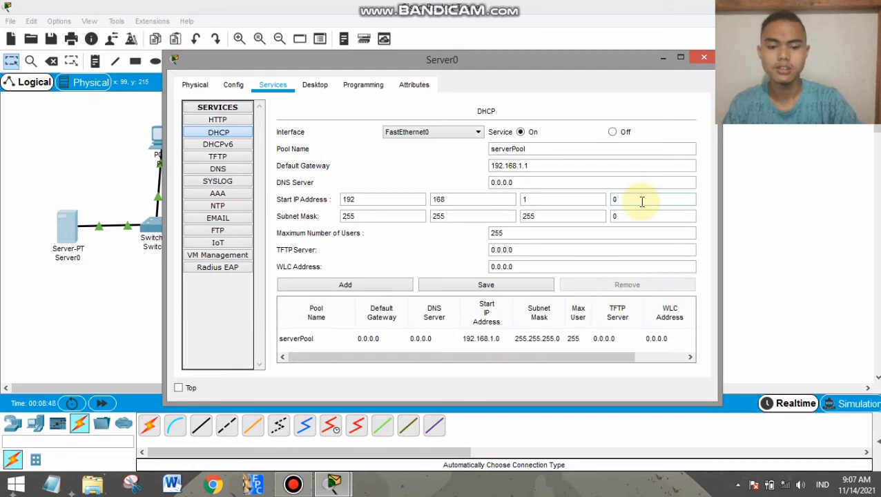
key(BackSpace)
text(3)
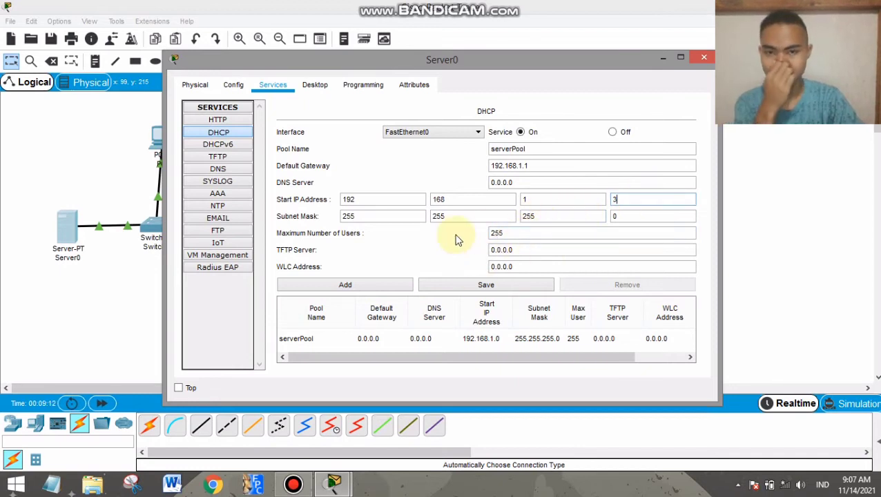
click(486, 286)
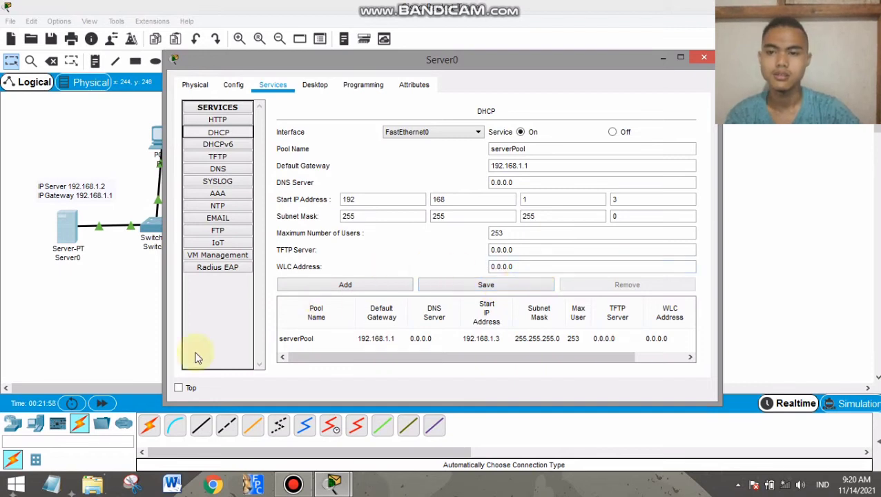
click(145, 292)
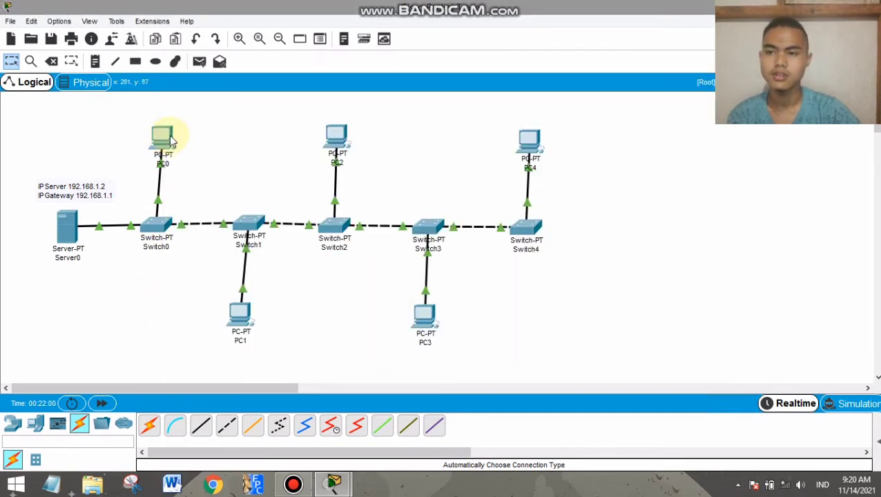
Switch PC0's IPv4 configuration from static to DHCP and return to the topology.
click(172, 141)
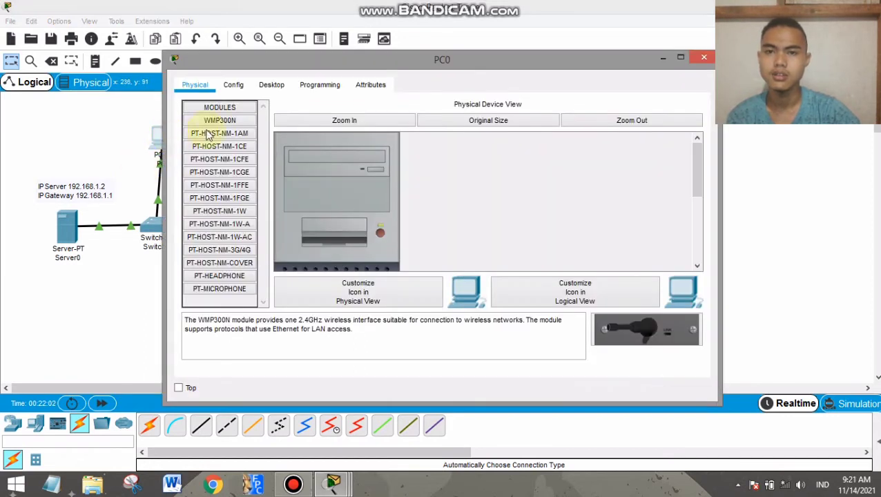
click(272, 84)
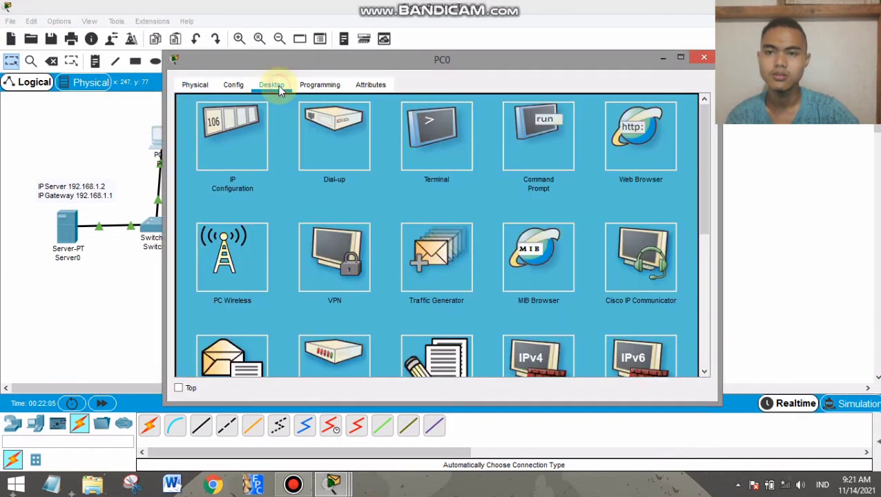
click(232, 145)
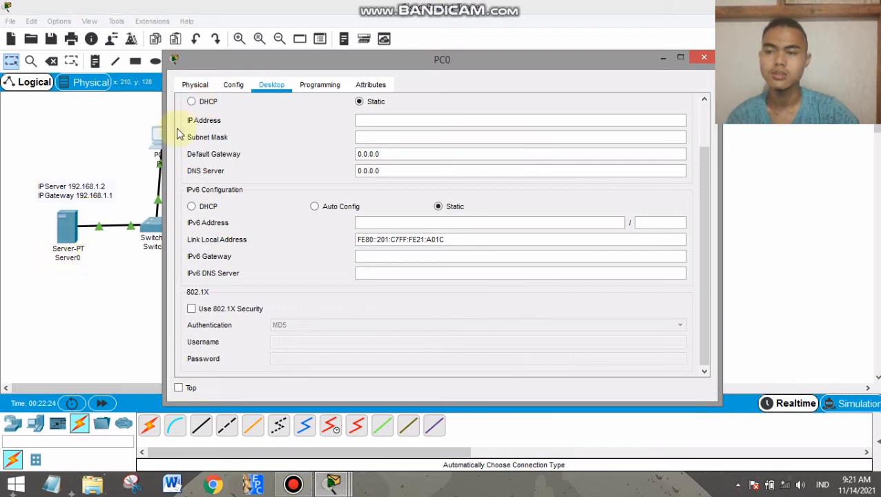
click(196, 104)
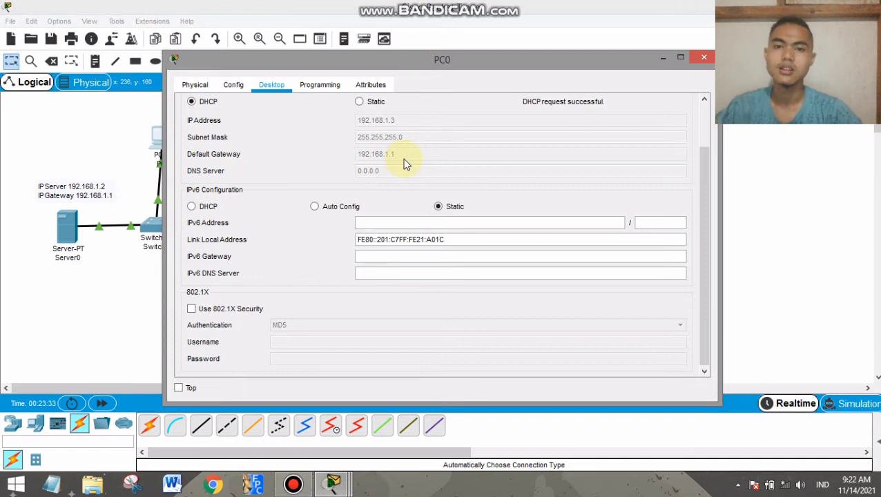
click(140, 177)
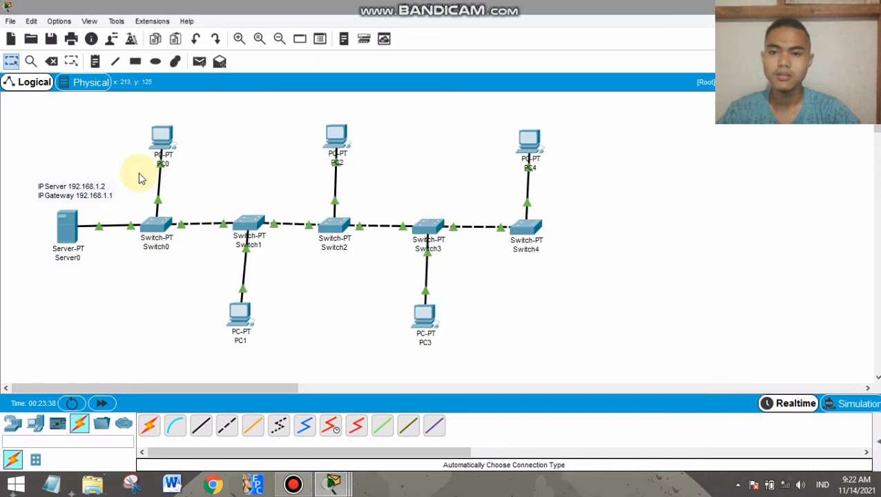
Switch PC1's IPv4 configuration from static to DHCP and return to the topology.
click(237, 315)
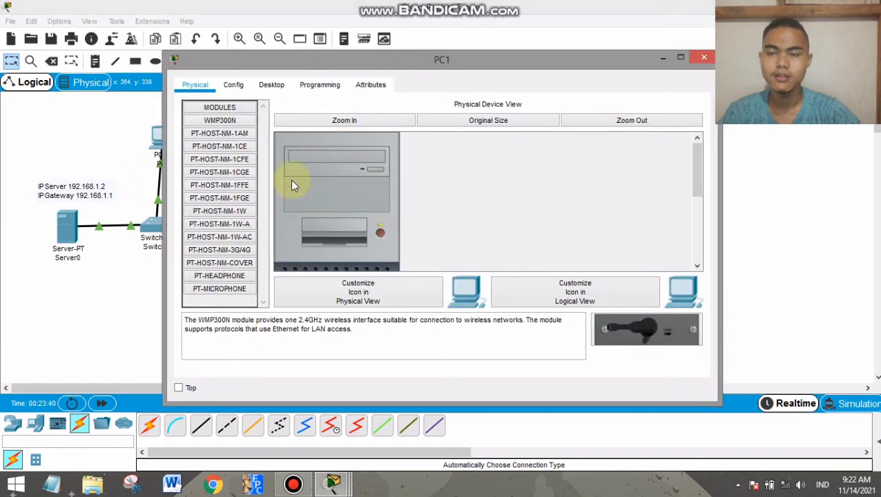
click(272, 85)
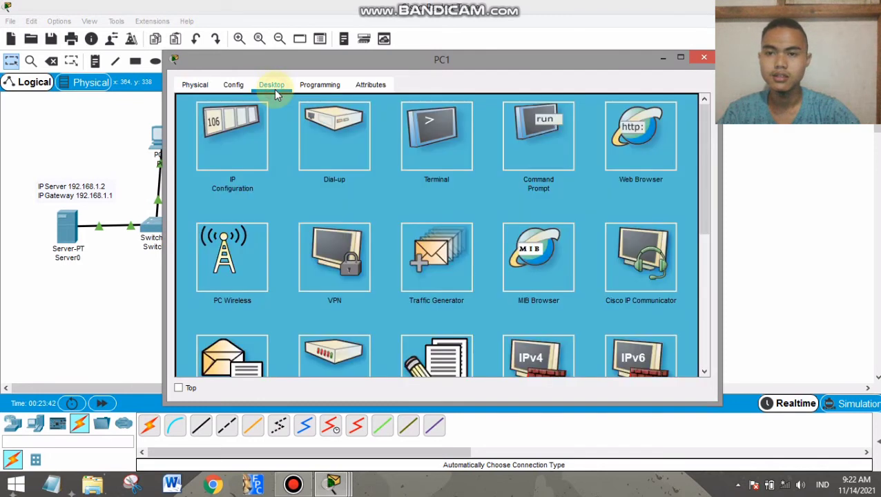
click(241, 152)
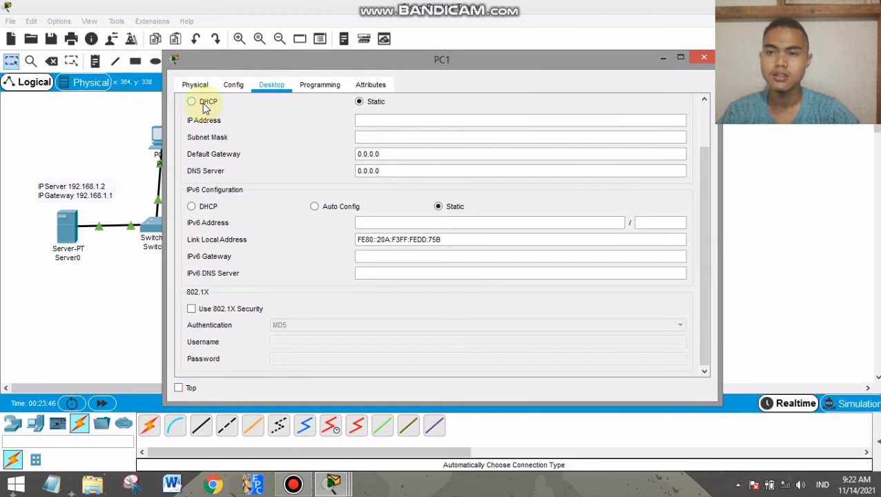
click(192, 101)
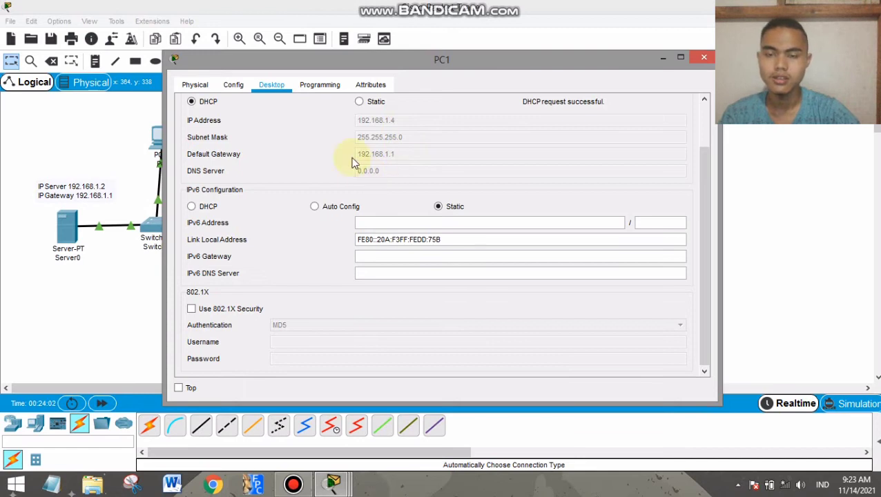
click(147, 173)
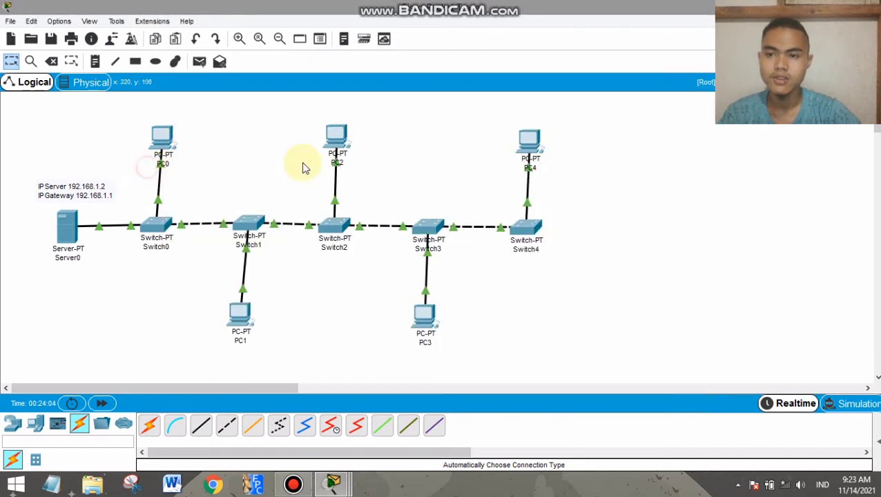
Switch PC2's IPv4 configuration from static to DHCP and return to the topology.
click(345, 137)
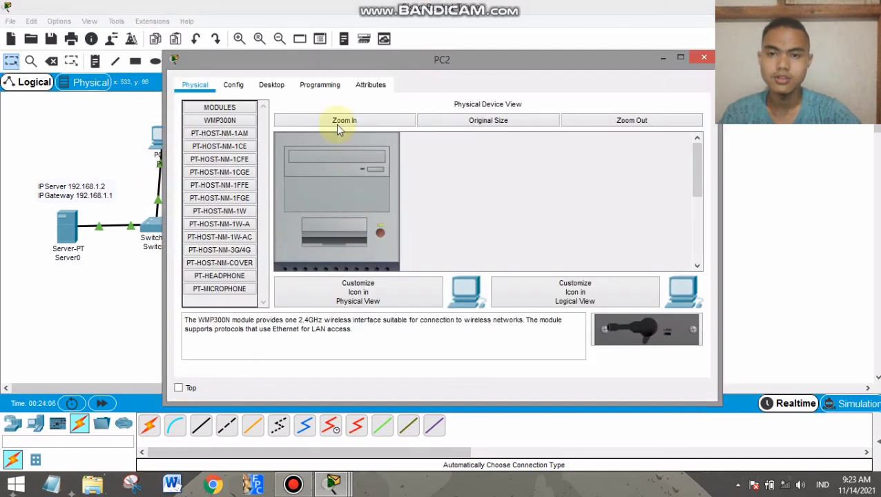
click(277, 84)
click(246, 118)
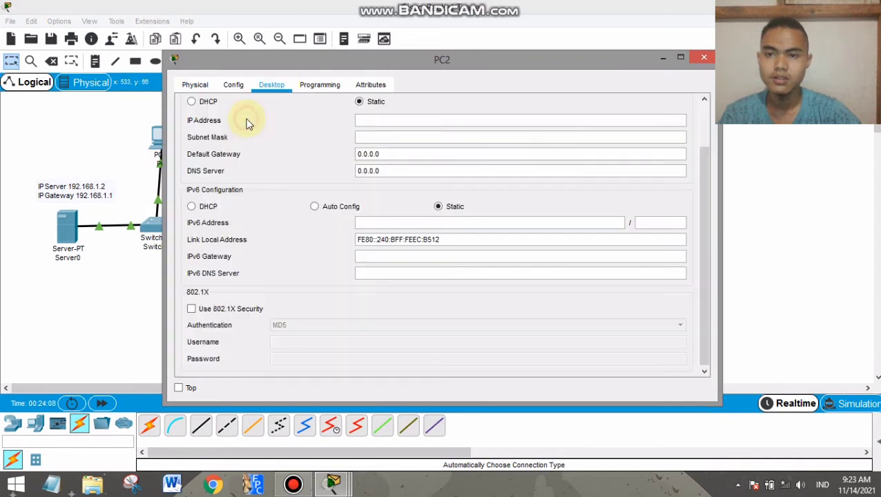
click(205, 104)
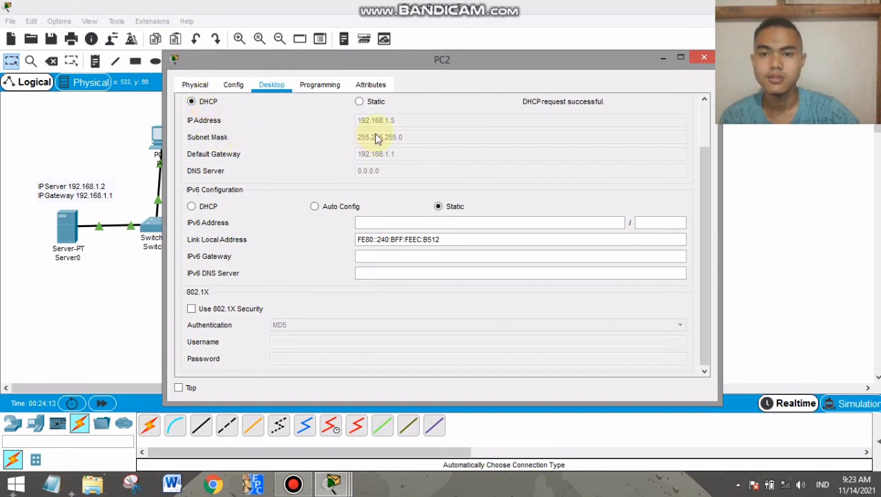
click(140, 161)
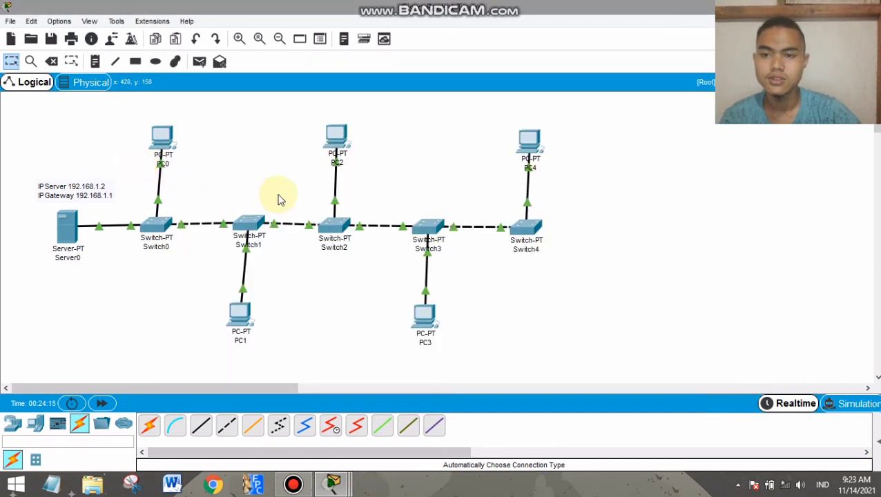
Switch PC3's IPv4 configuration from static to DHCP and return to the topology.
click(425, 322)
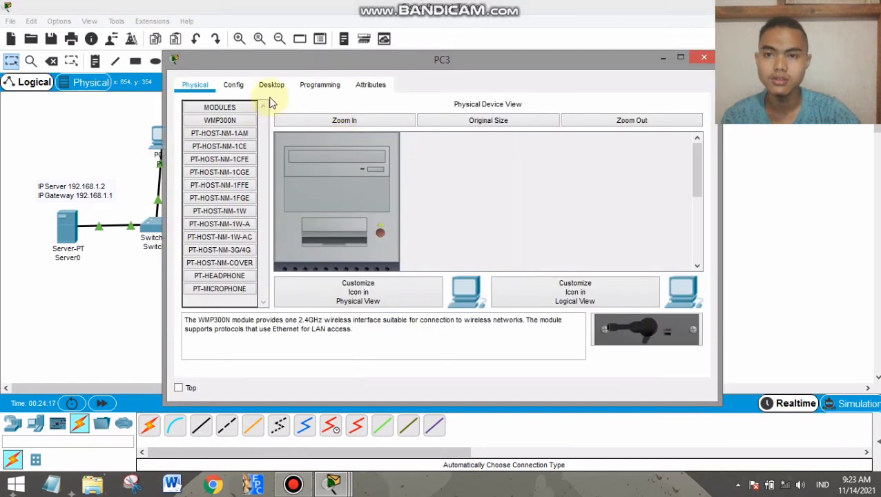
click(285, 86)
click(237, 120)
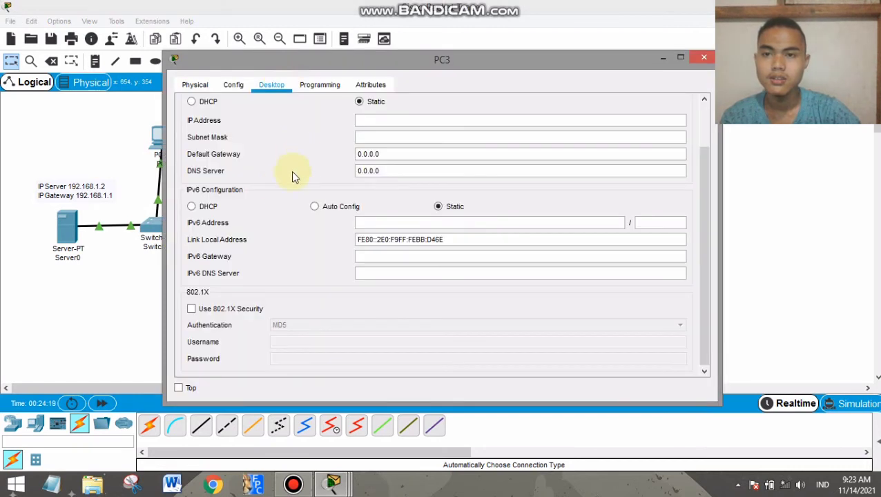
click(191, 101)
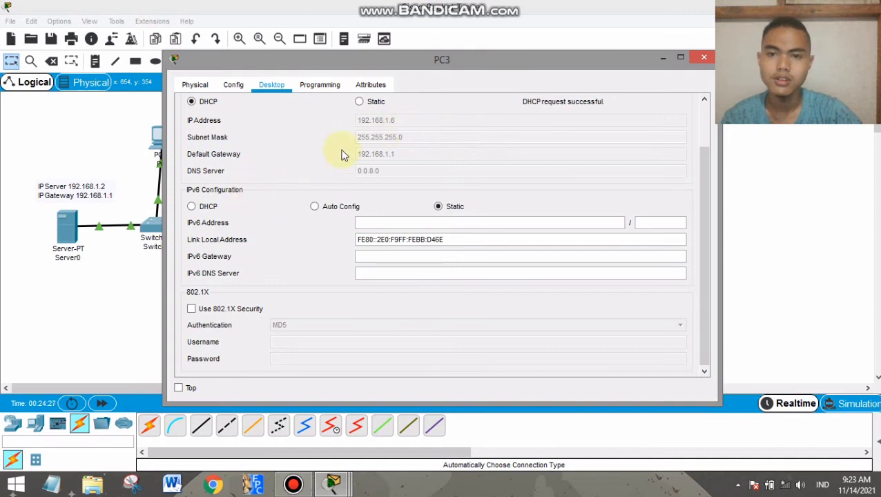
click(140, 172)
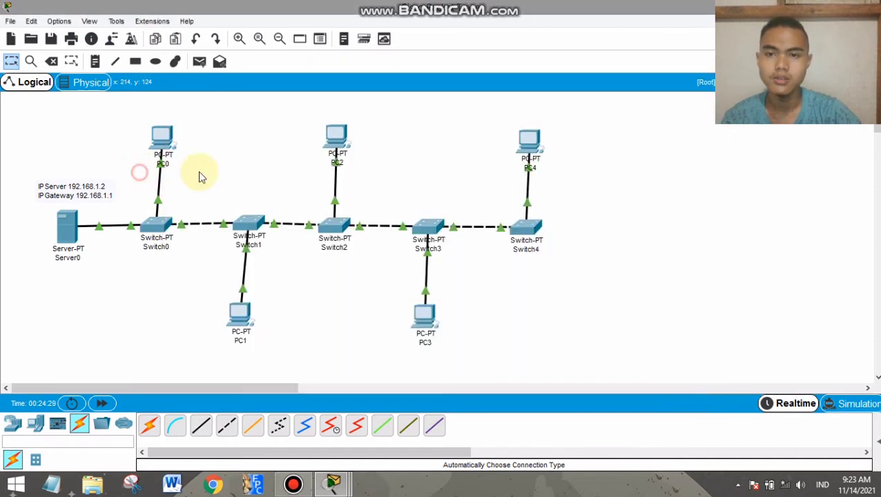
Switch PC4's IPv4 configuration from static to DHCP and return to the topology.
click(541, 144)
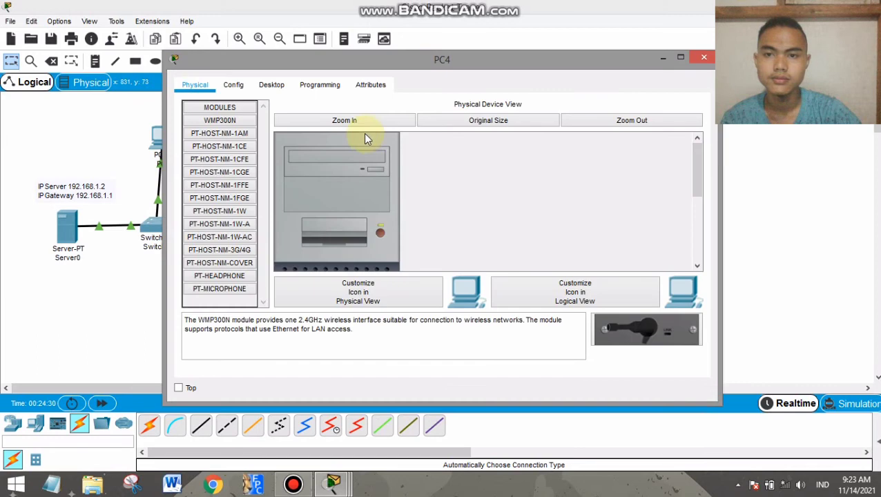
click(274, 89)
click(226, 157)
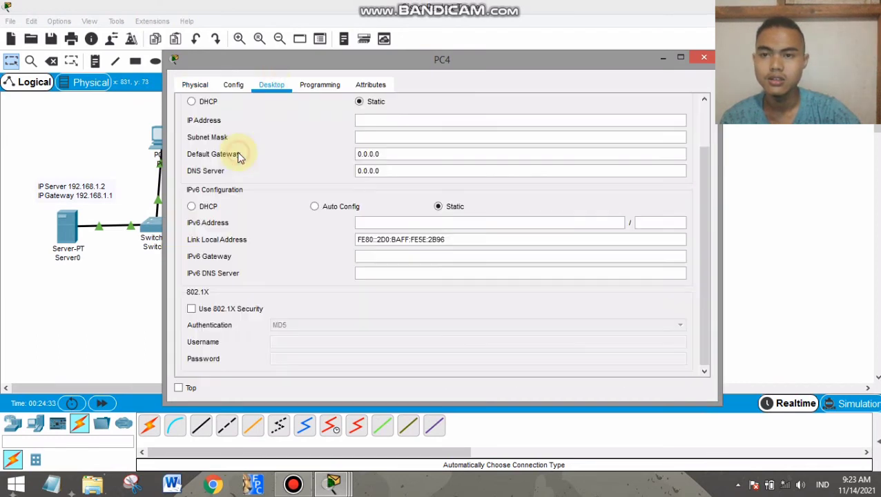
click(195, 103)
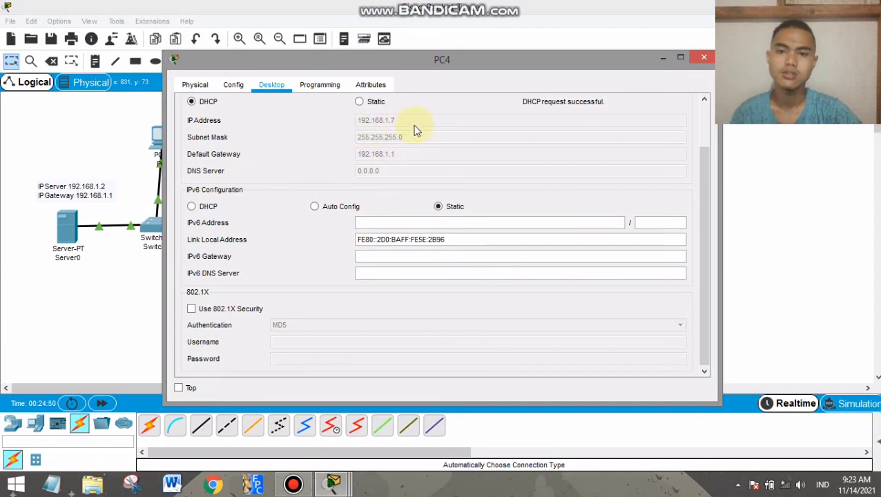
click(134, 166)
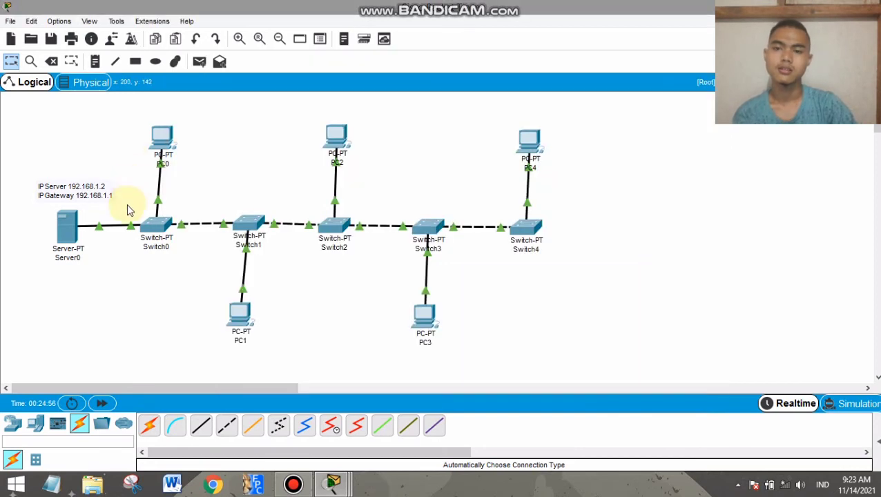
click(75, 226)
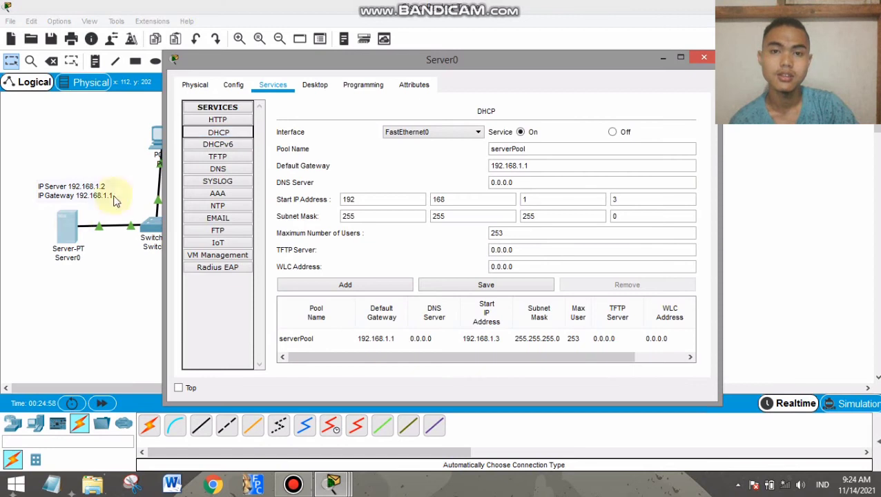
click(321, 88)
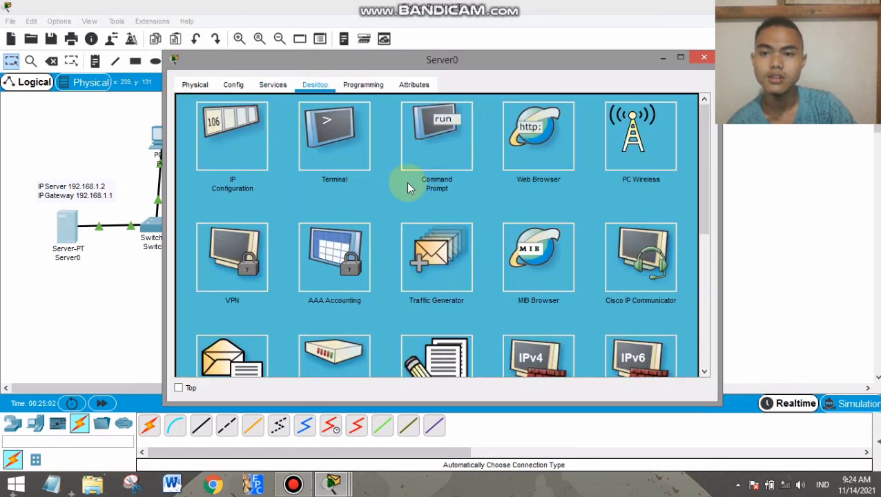
drag(442, 61, 384, 62)
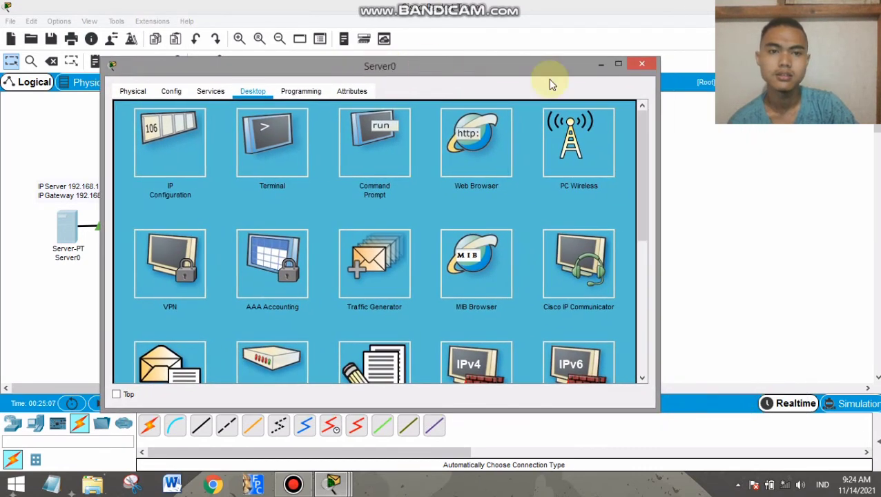
click(599, 63)
Place a note reading 192.168.1.3 above PC0 and a note reading 192.168.1.4 below PC1.
click(95, 61)
click(142, 116)
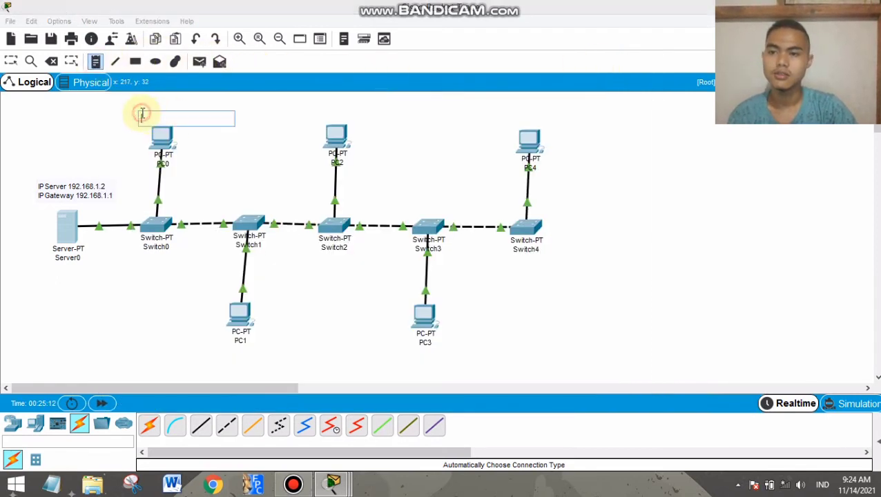
text(192.168.1.3)
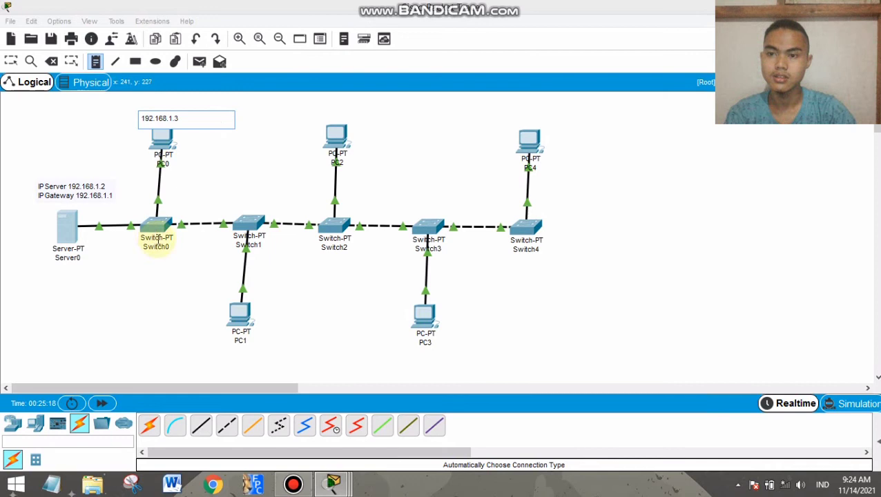
click(217, 340)
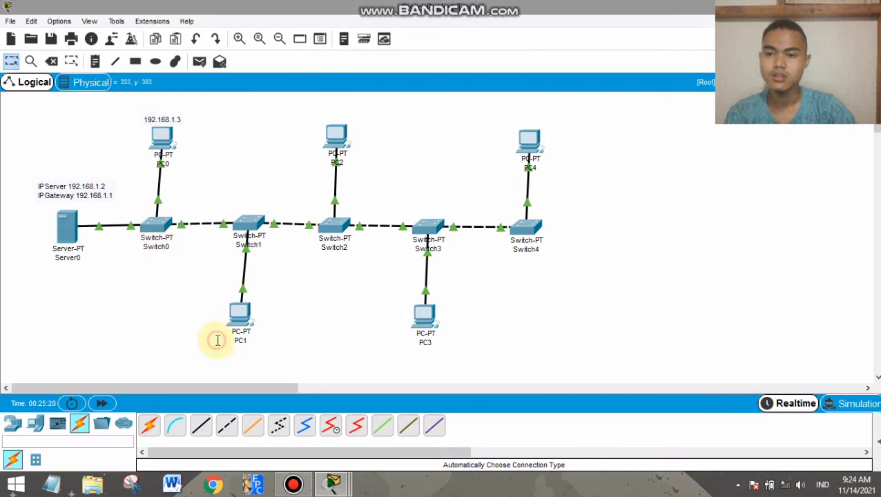
click(95, 62)
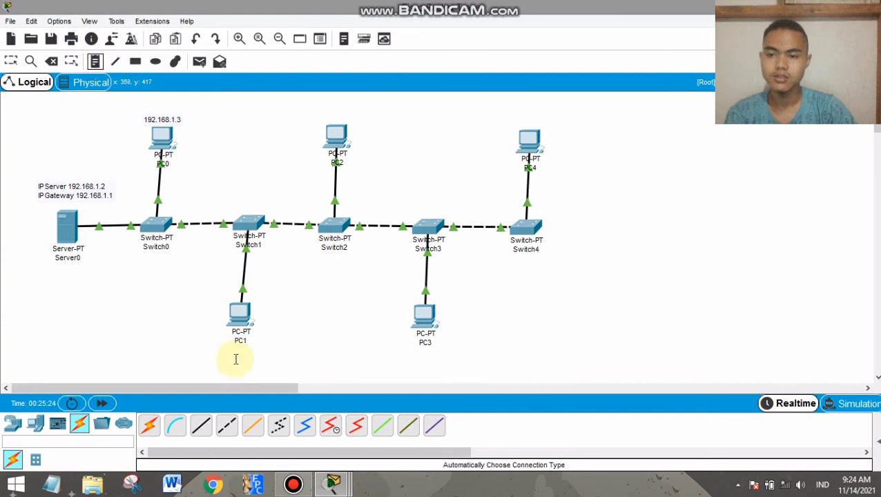
click(212, 348)
text(92.168.1.4)
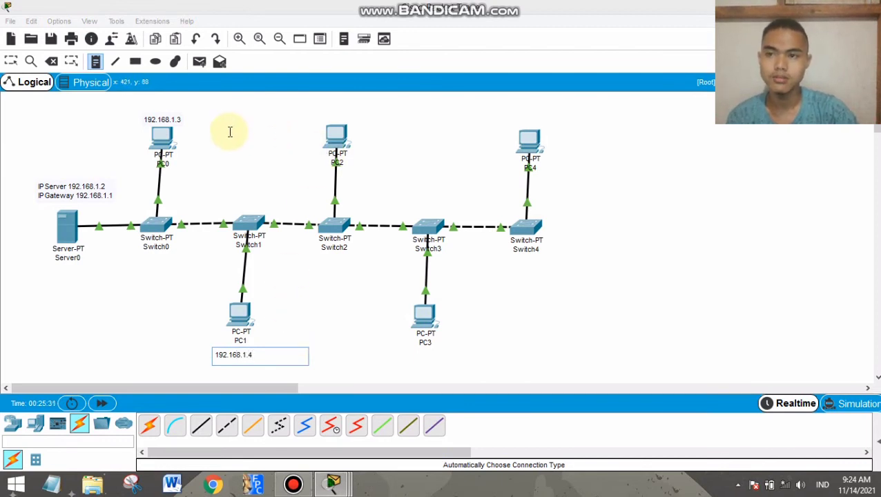
Place a note reading 192.168.1.5 above PC2 and a note reading 192.168.1.6 below PC3.
click(95, 62)
click(95, 62)
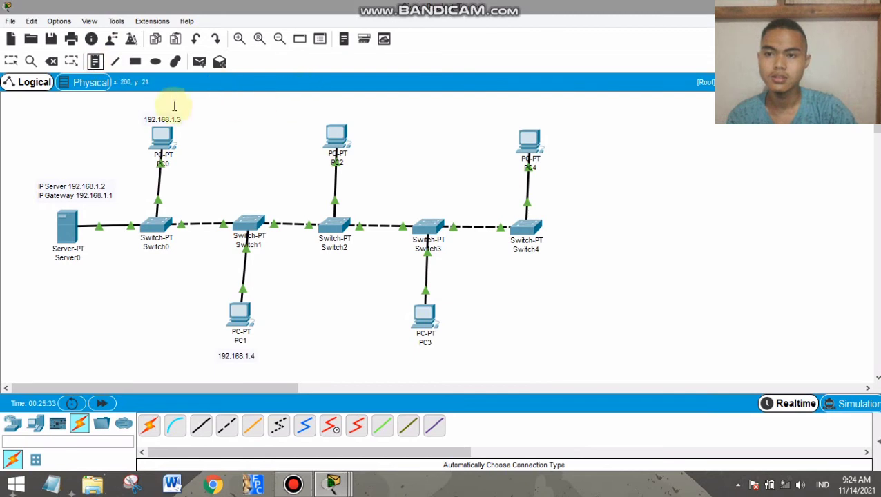
click(315, 117)
text(192.168)
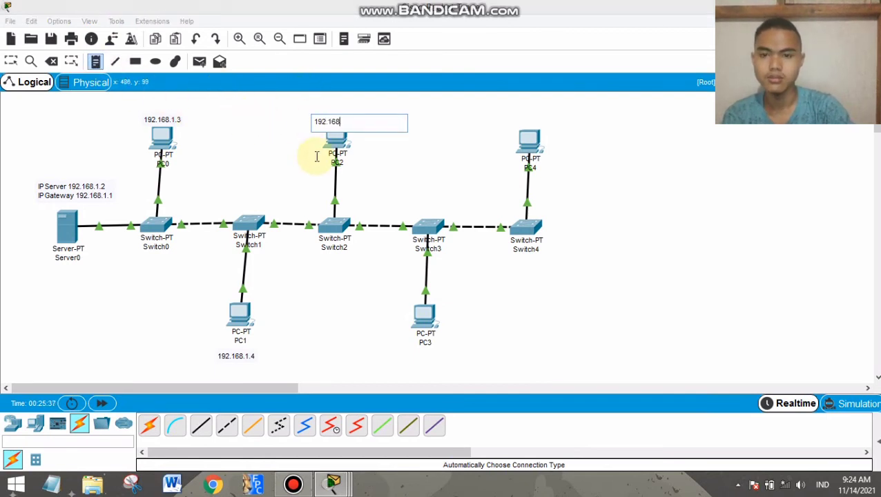
text(.1.5)
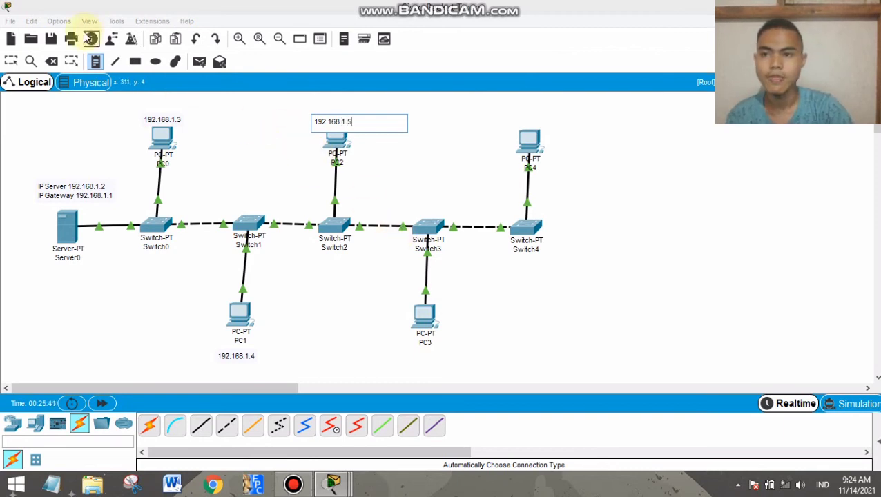
click(95, 61)
click(411, 348)
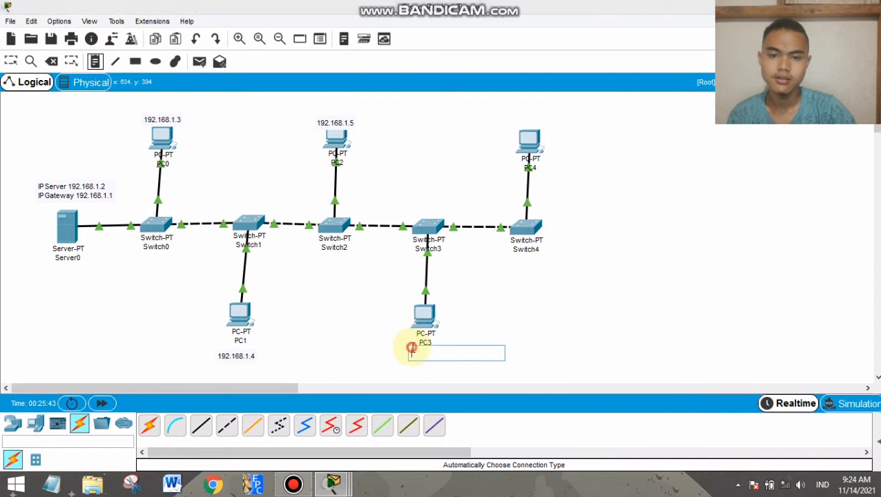
text(192.1)
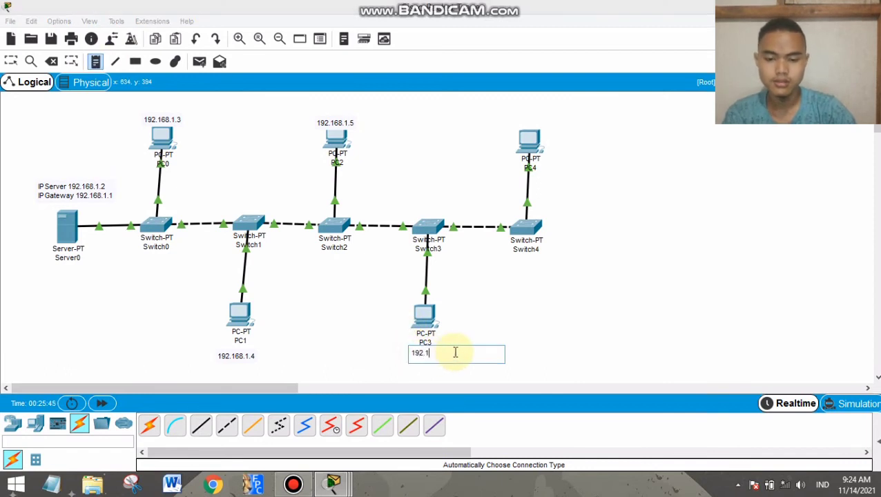
text(68.1.6)
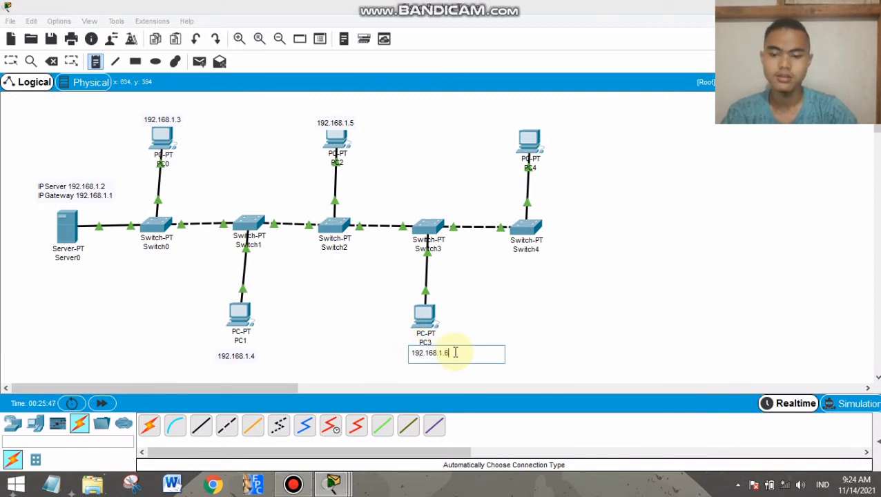
Place a note reading 192.168.1.7 above PC4.
click(96, 62)
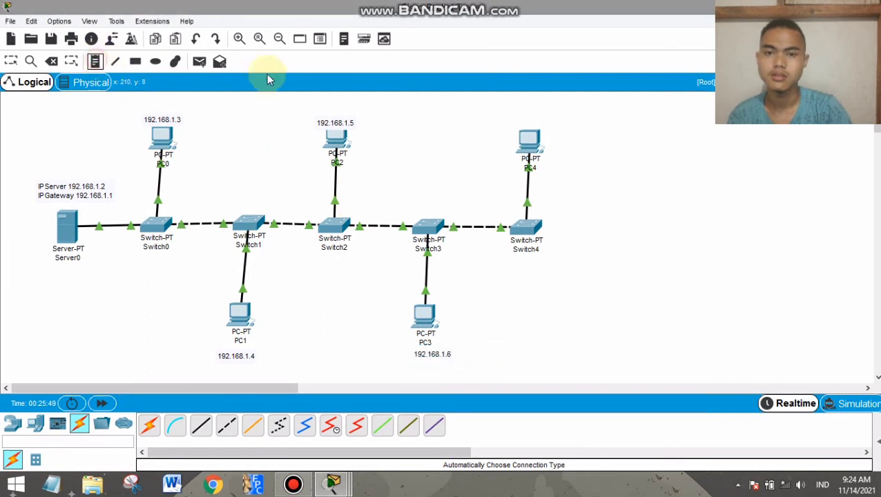
click(501, 118)
text(1)
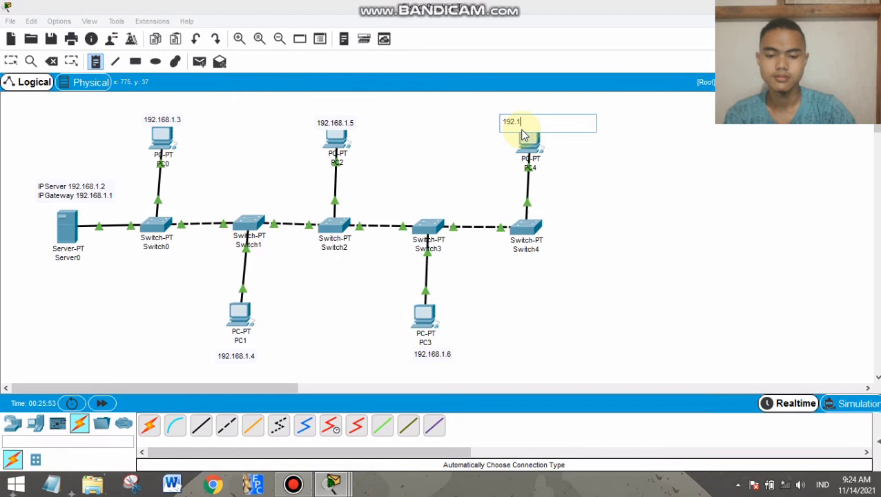
text(82.168.1.7)
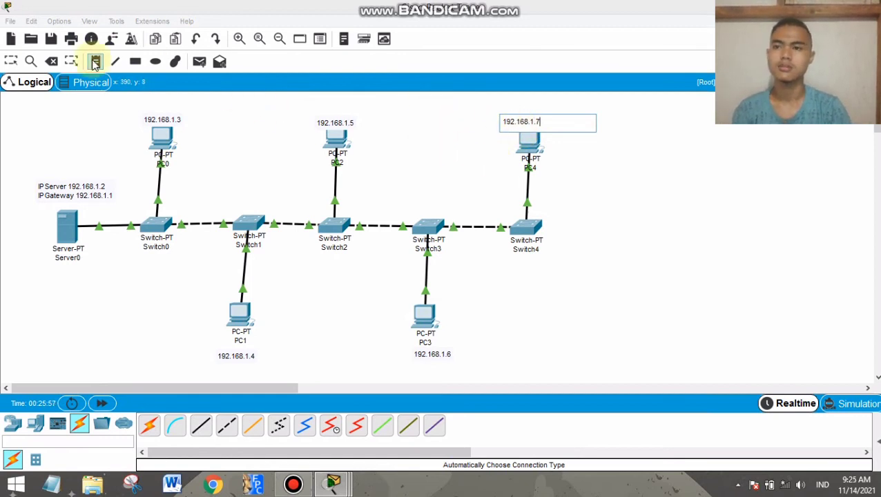
Nudge the five address notes so each is centred on its PC, with the notes of PC0, PC2 and PC4 clear above their icons.
click(10, 61)
click(172, 121)
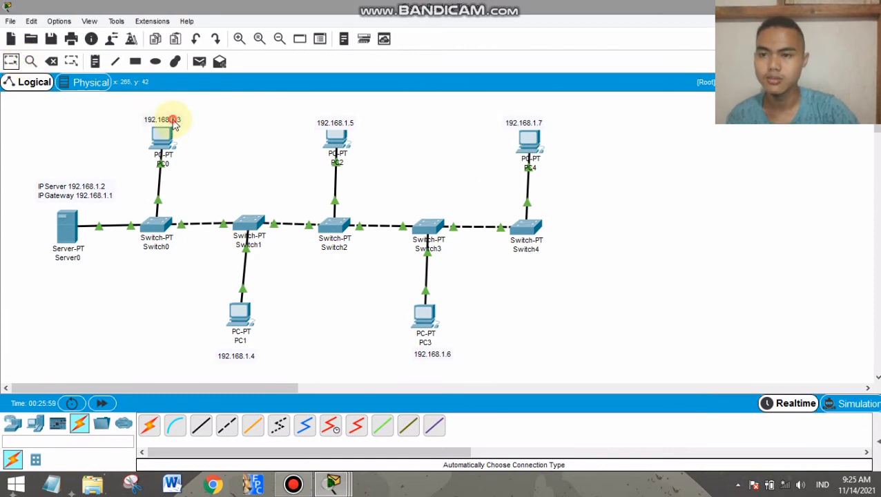
drag(174, 123, 171, 116)
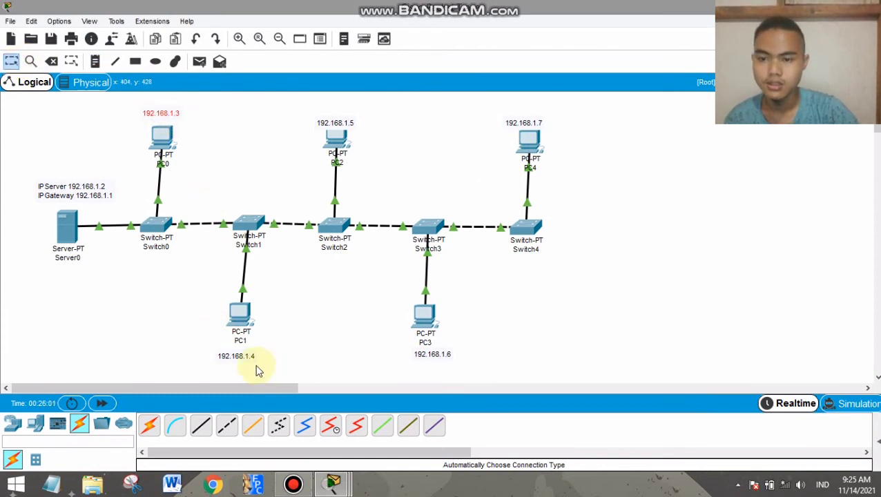
drag(250, 359, 254, 356)
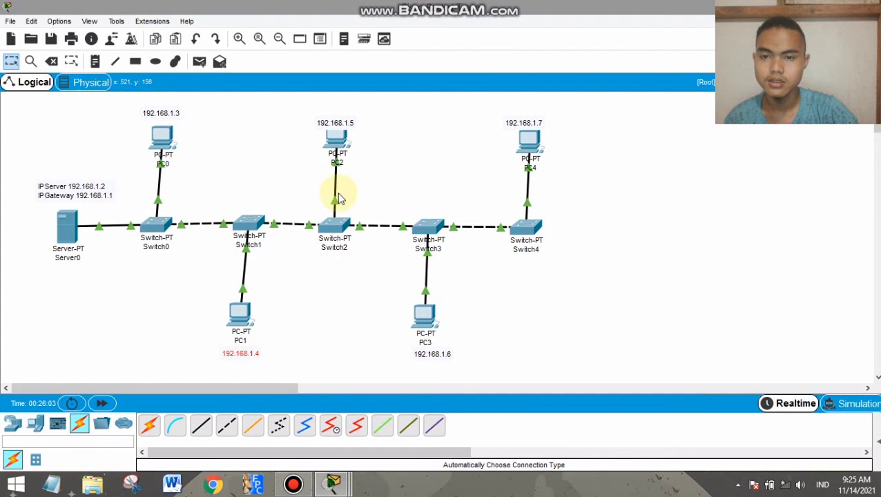
drag(336, 122, 336, 112)
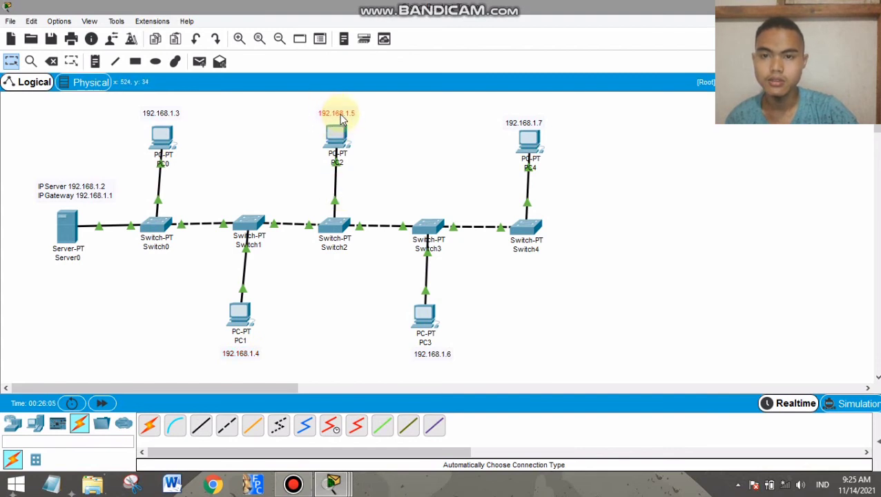
drag(428, 361, 420, 362)
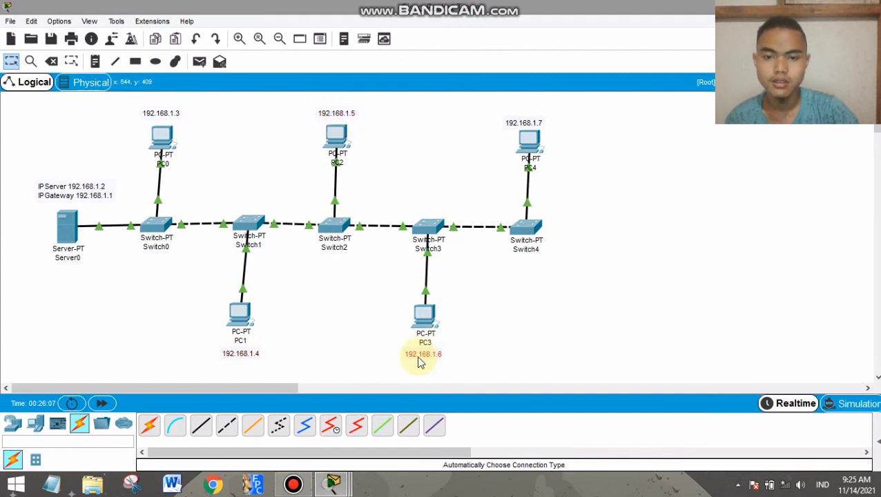
drag(526, 127, 531, 121)
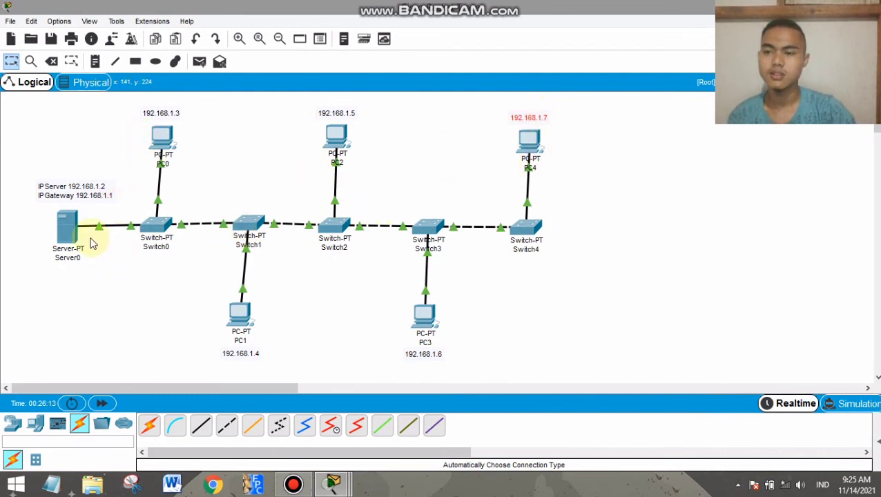
Open Server0's Command Prompt, then narrow and move its window so PC0, PC1 and PC2 with their address notes stay visible.
double_click(73, 227)
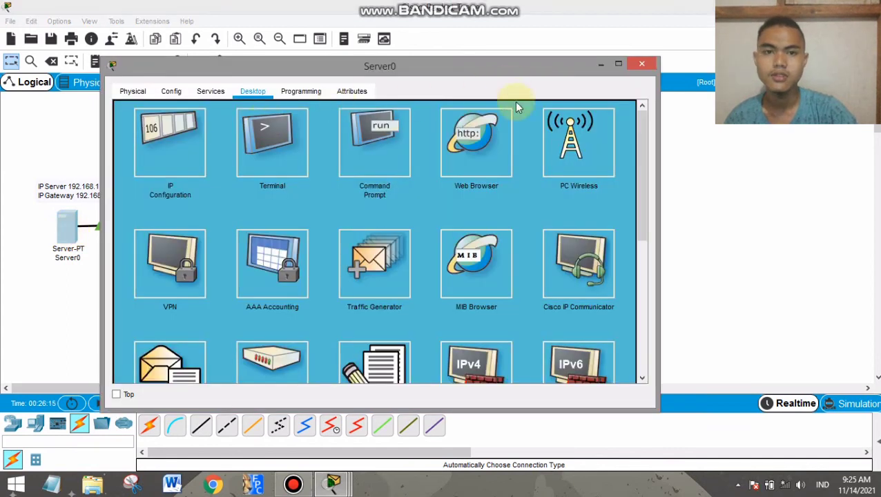
drag(445, 71, 445, 79)
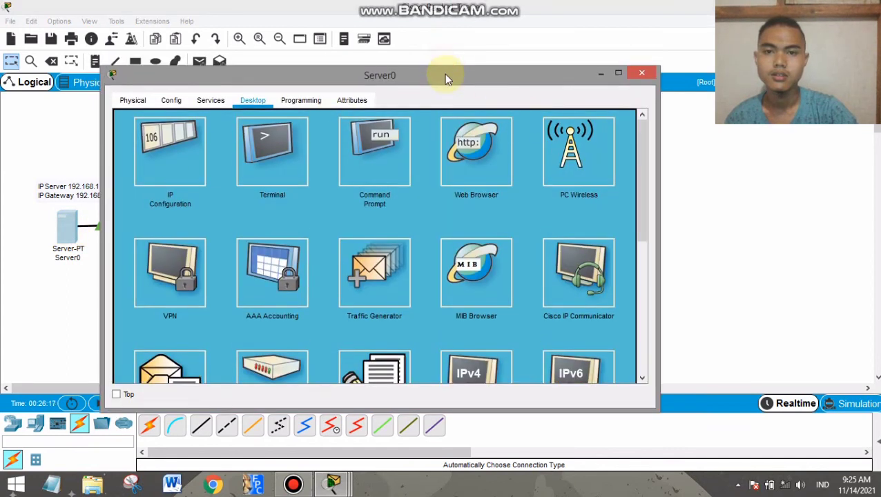
click(376, 155)
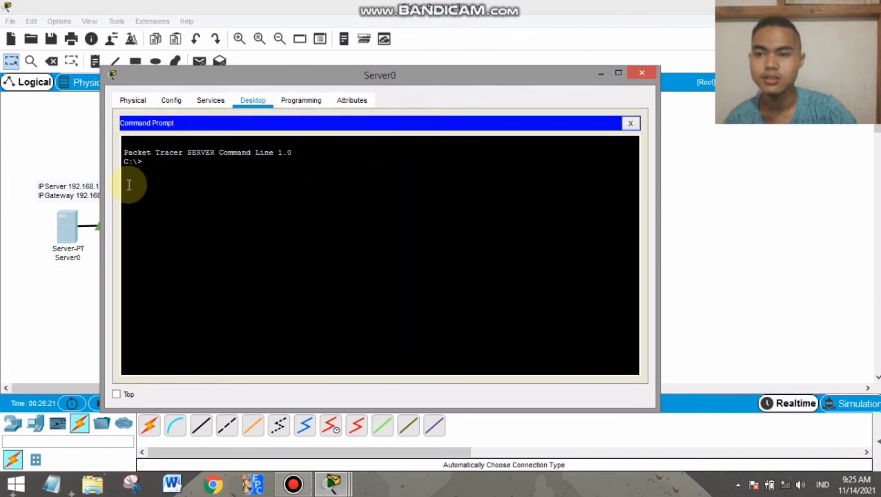
drag(102, 169, 298, 175)
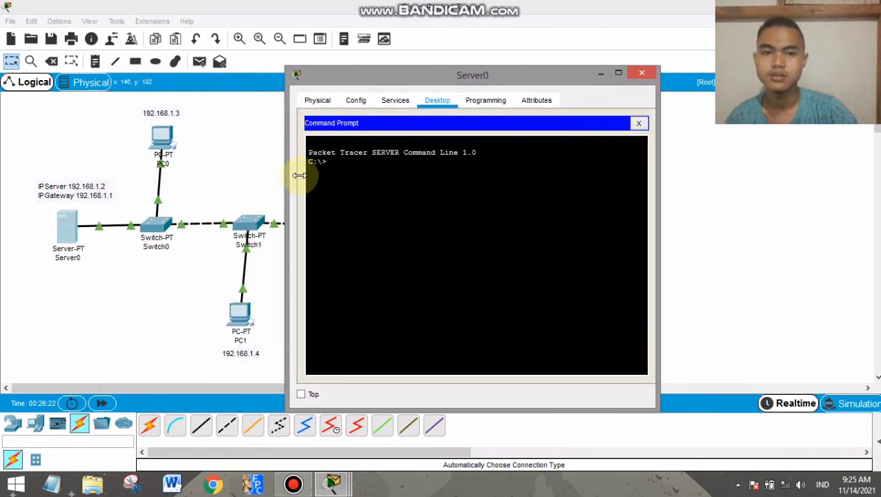
drag(440, 79, 514, 65)
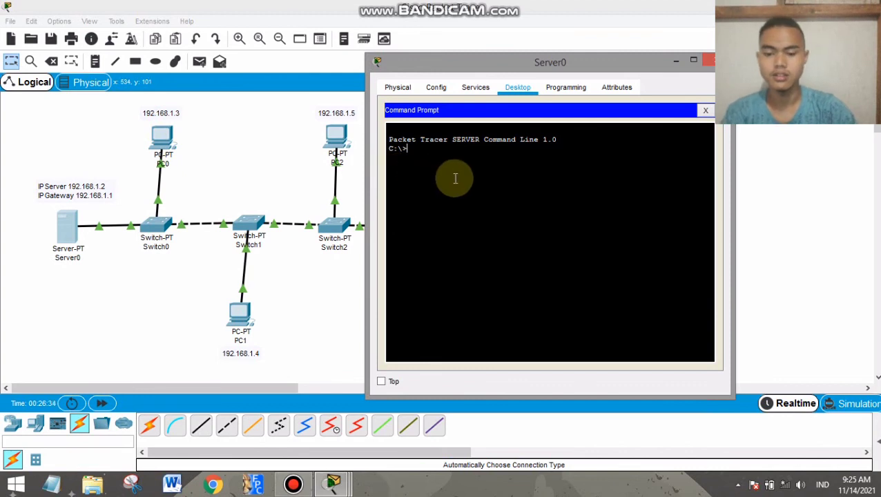
Ping PC0 at 192.168.1.3 from Server0's command prompt to test the connection.
text(ping )
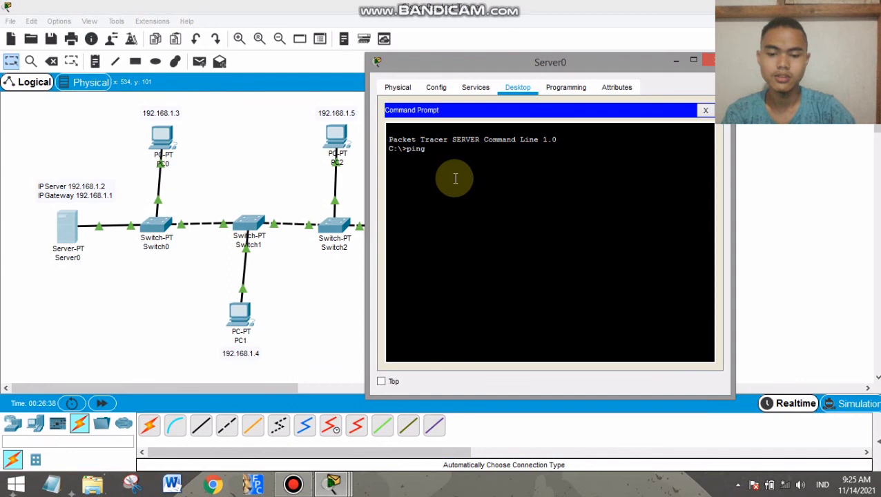
text(192.)
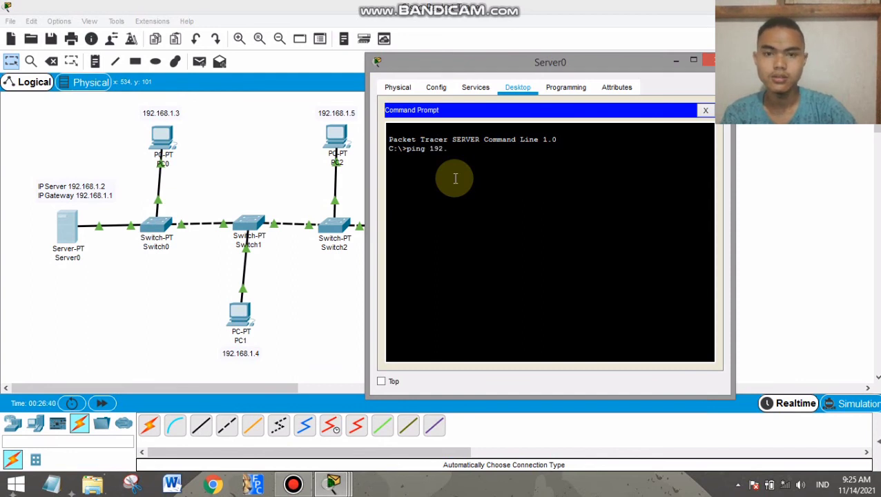
text(168.)
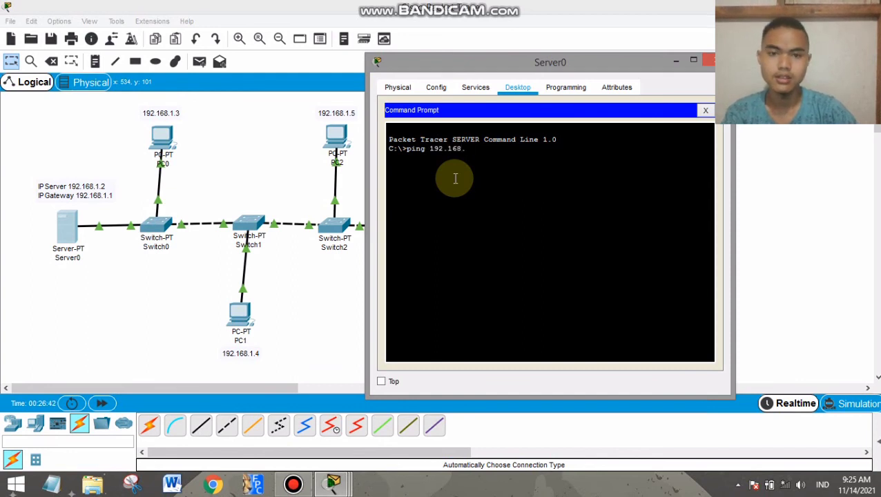
text(1.3)
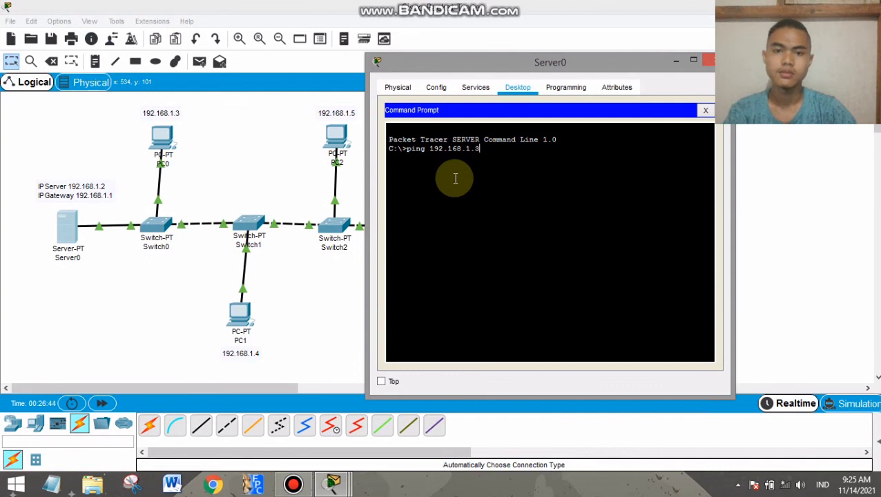
key(Return)
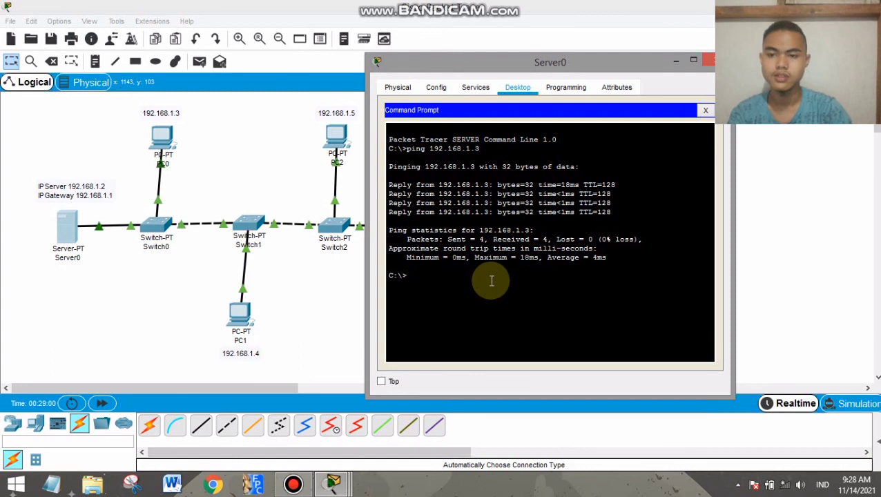
Ping PC1 at 192.168.1.4 from Server0 to test the connection.
text(pin)
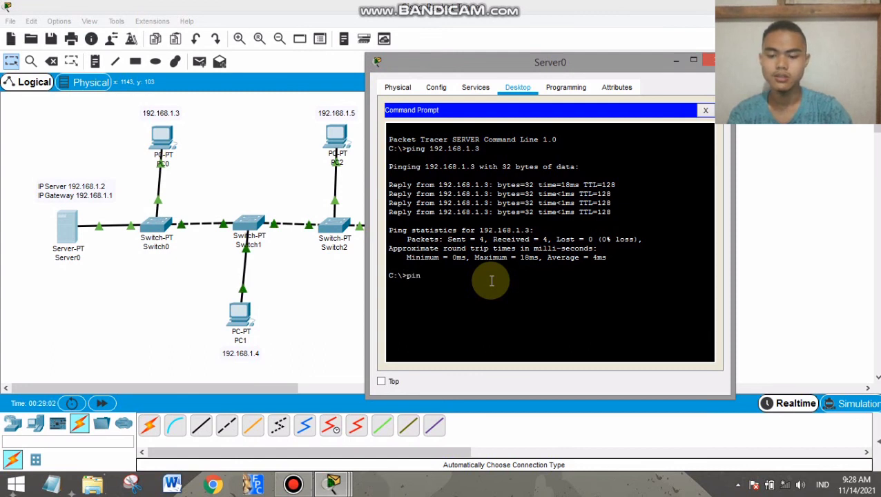
text(g 192.168)
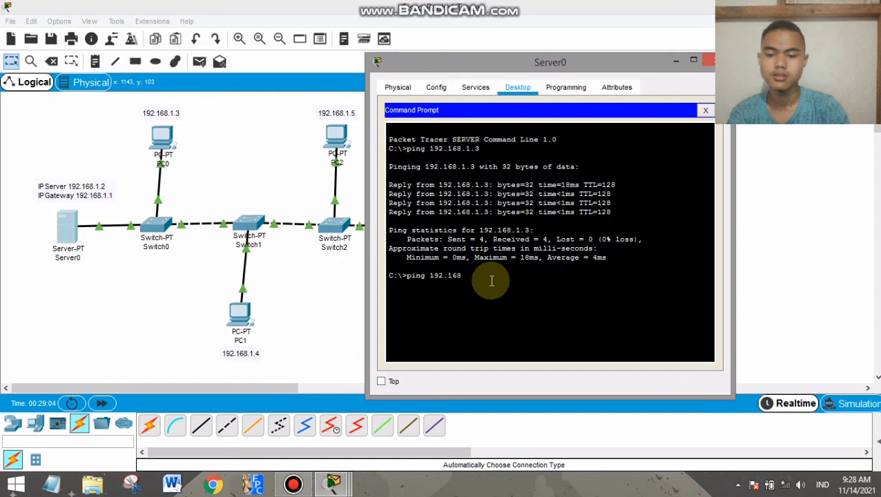
text(.1.4)
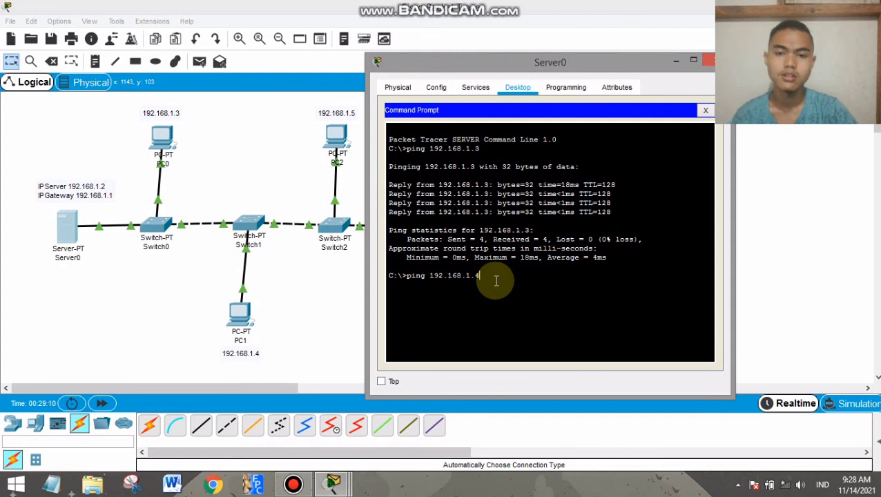
key(Return)
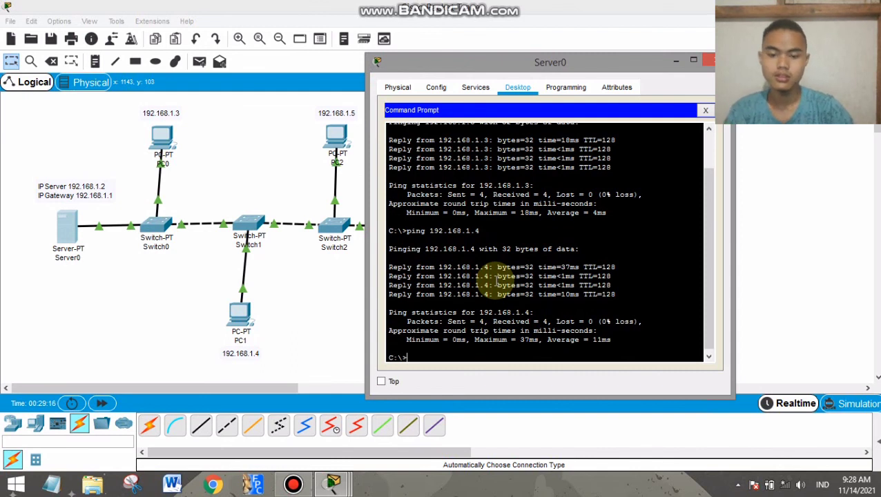
Reuse the previous ping command with the address changed to 192.168.1.5 to test the connection to PC2.
key(Up)
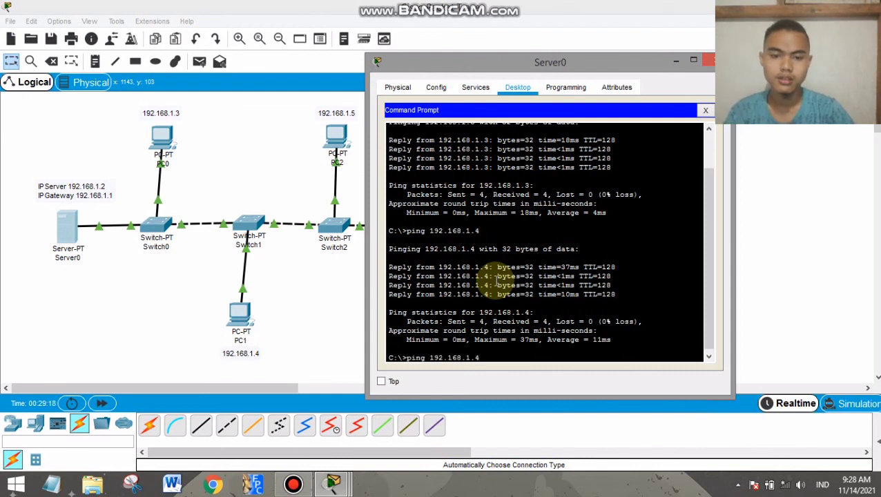
key(BackSpace)
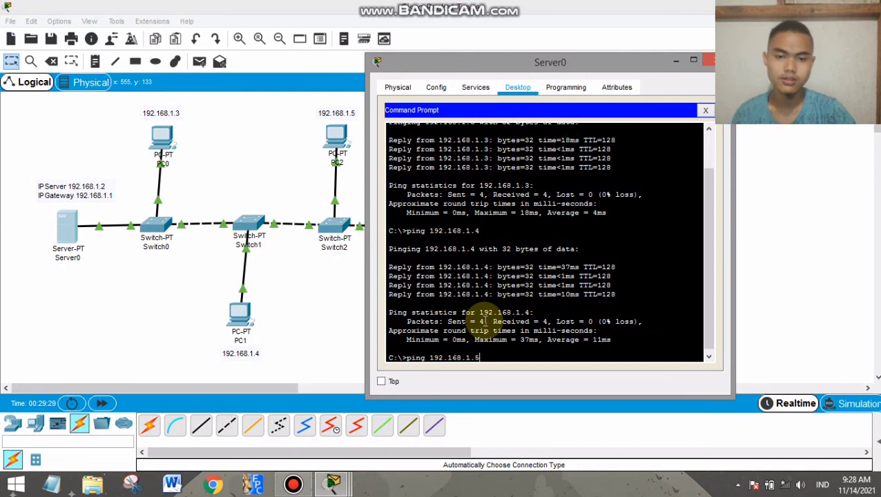
key(Return)
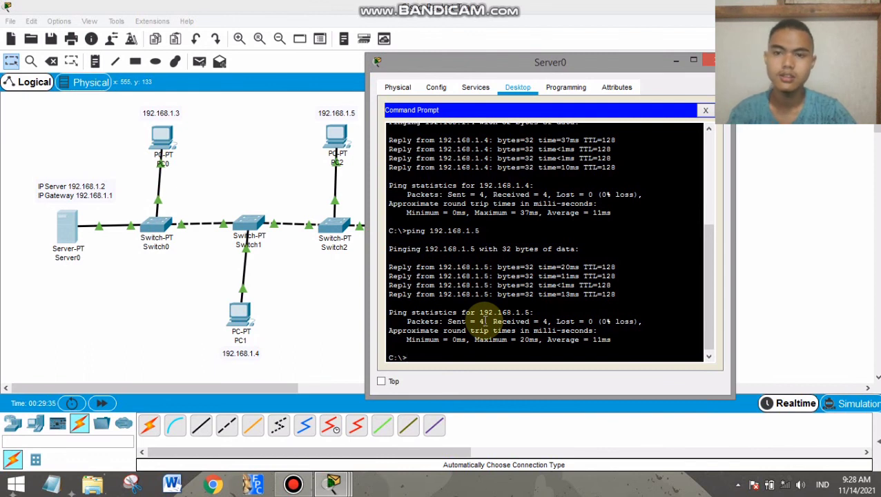
Move Server0's window off PC3 and PC4, and ping PC3 at 192.168.1.6 by editing the previous command.
key(Up)
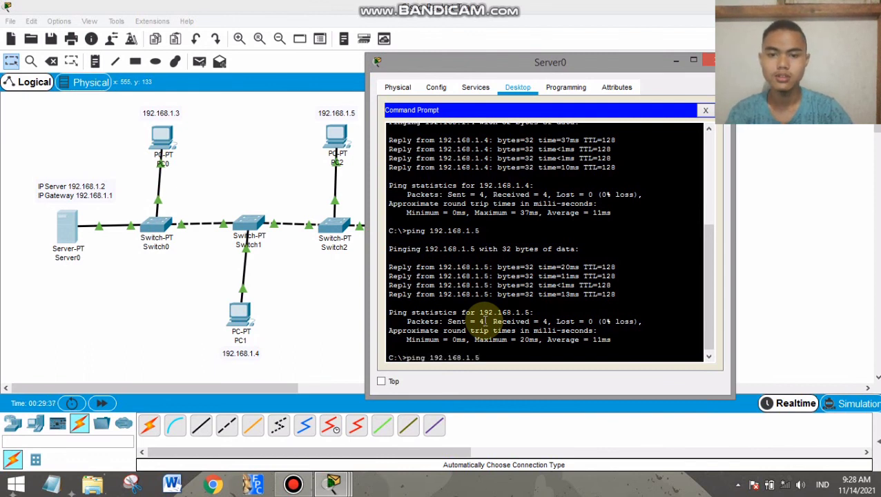
click(495, 63)
drag(495, 62, 150, 50)
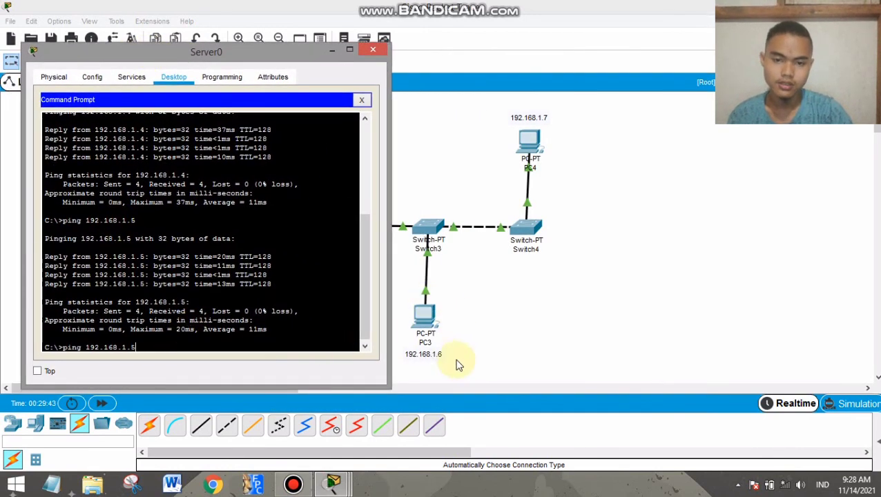
key(BackSpace)
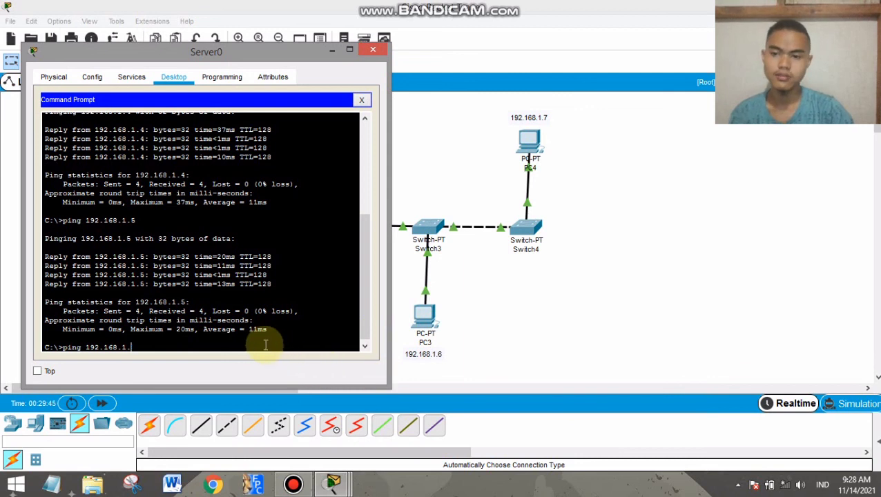
text(6)
key(Return)
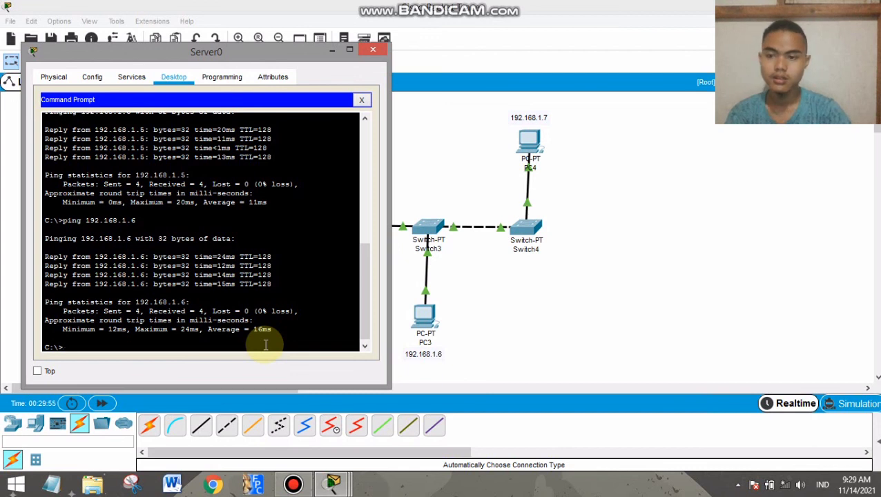
Ping PC4 at 192.168.1.7 from Server0 and minimize the server's window to return to the topology.
key(Up)
key(BackSpace)
text(7)
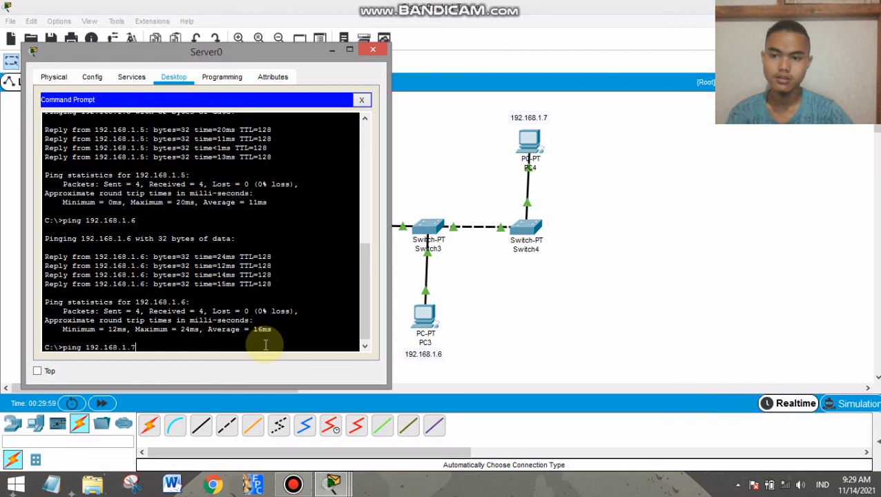
key(Return)
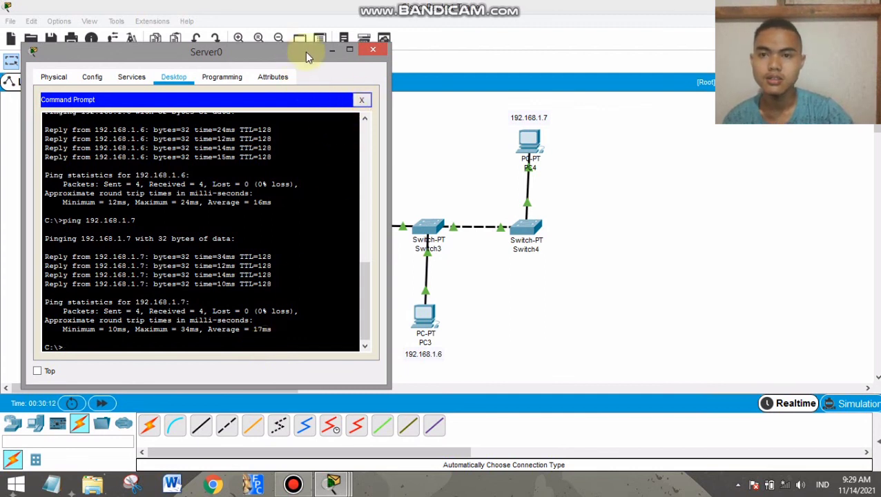
drag(306, 54, 376, 63)
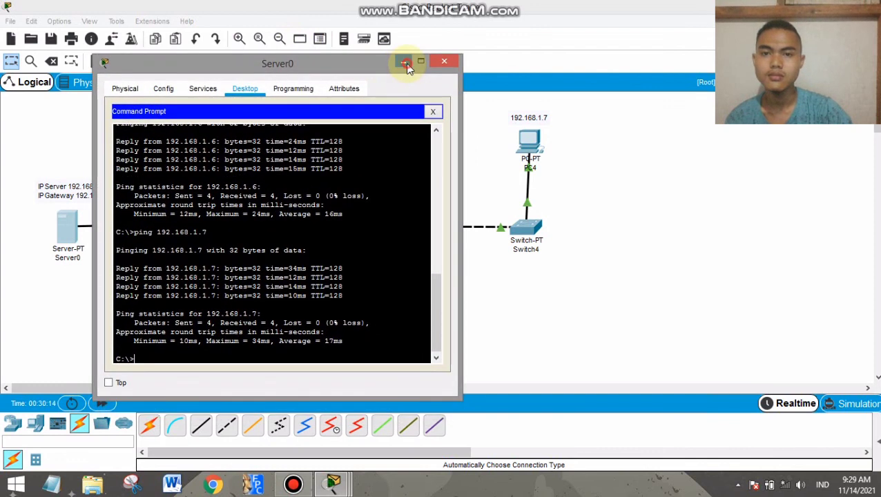
click(405, 63)
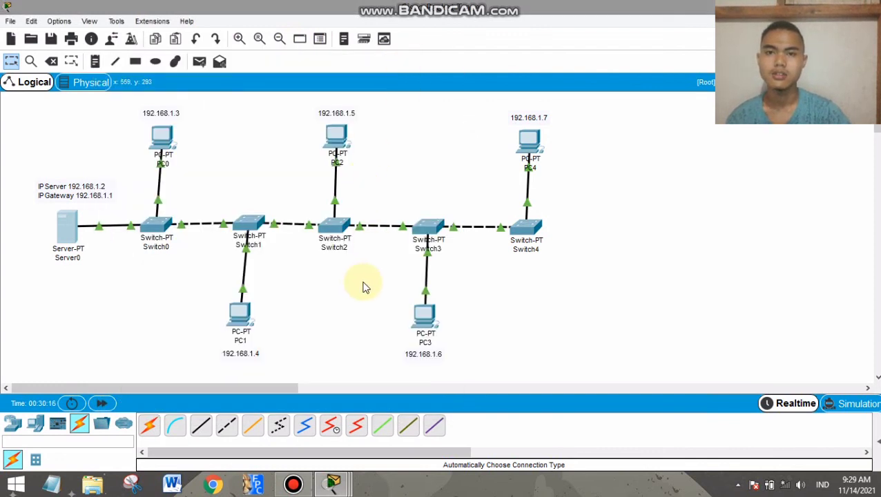